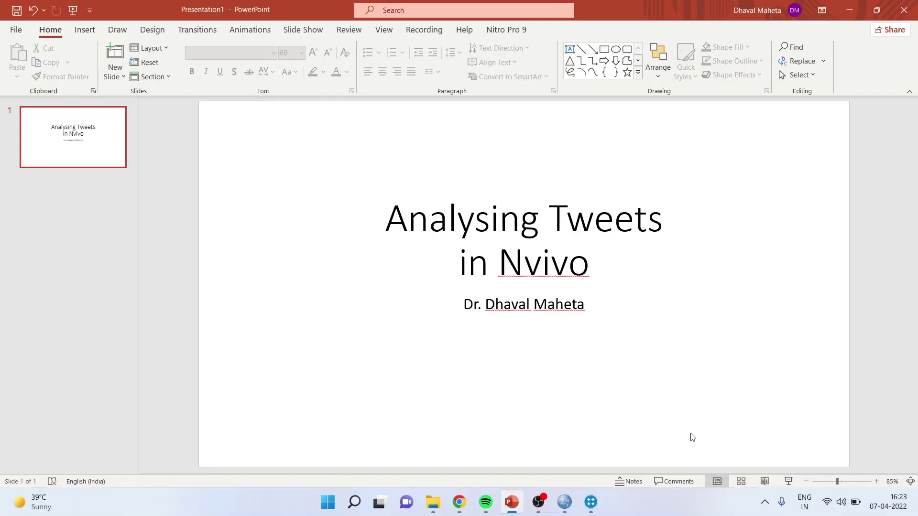
In Chrome, start a Twitter search with '#' and bring up the Advanced search form.
left_click(462, 506)
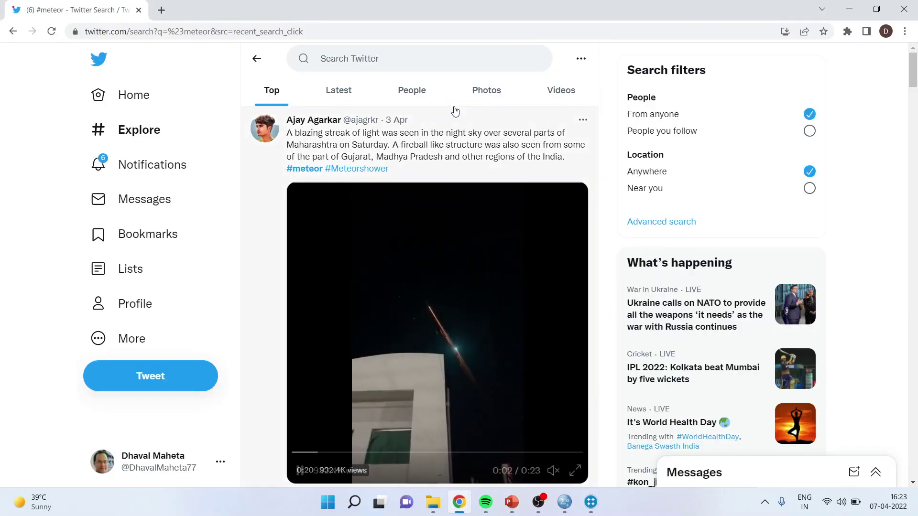
left_click(359, 52)
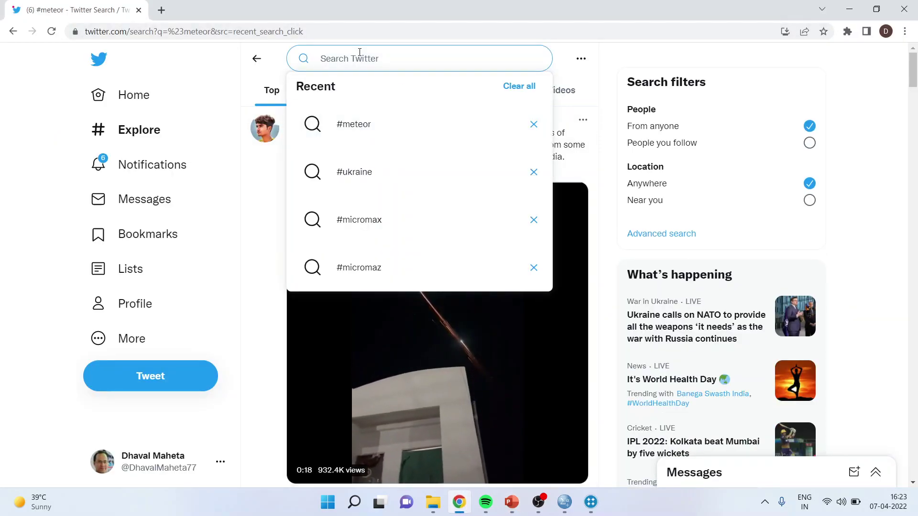
type("#")
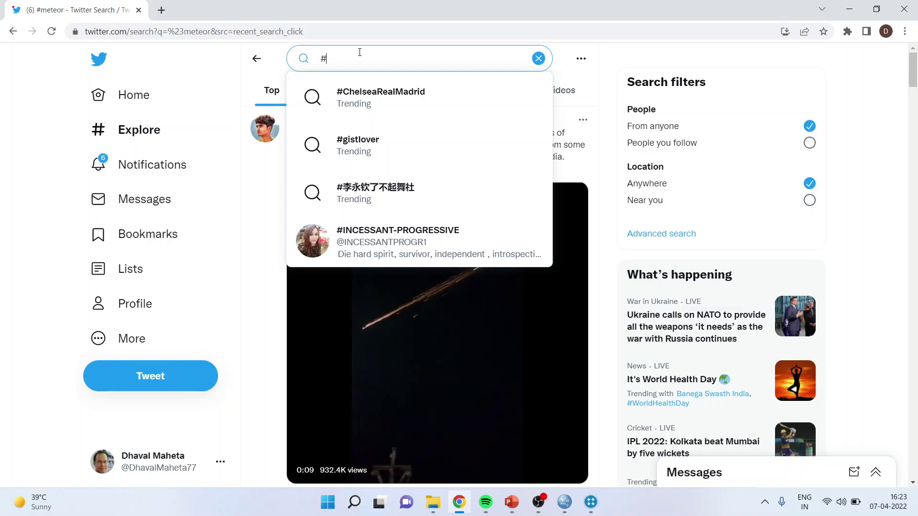
left_click(674, 234)
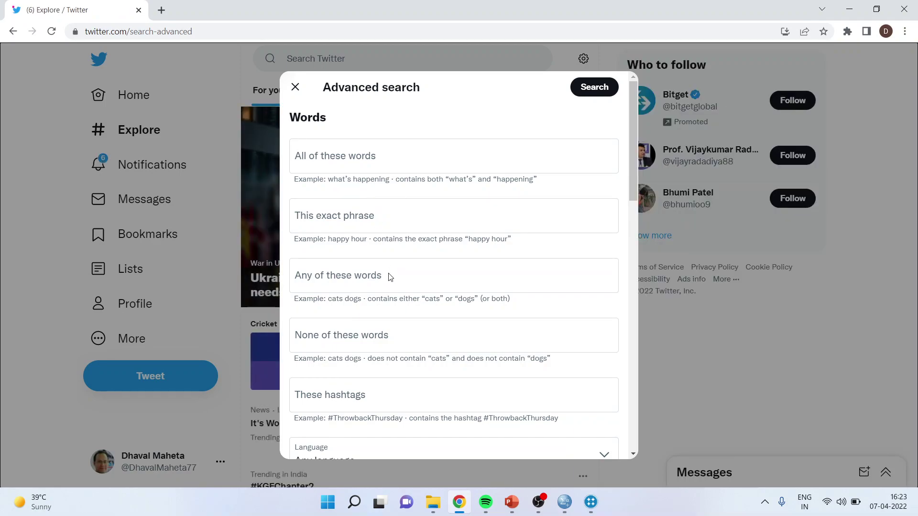
Scroll the Advanced search form down to Dates, then close it with its fields empty.
left_click_drag(633, 185, 643, 441)
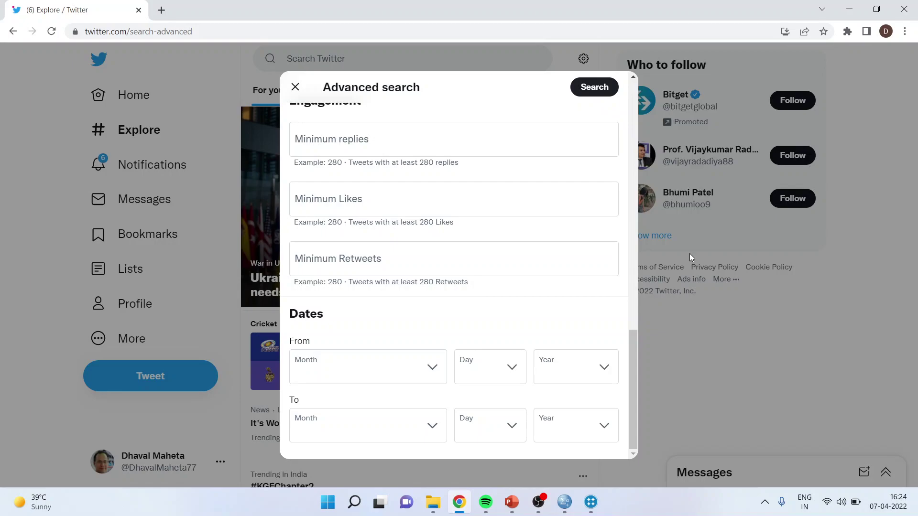
left_click(295, 86)
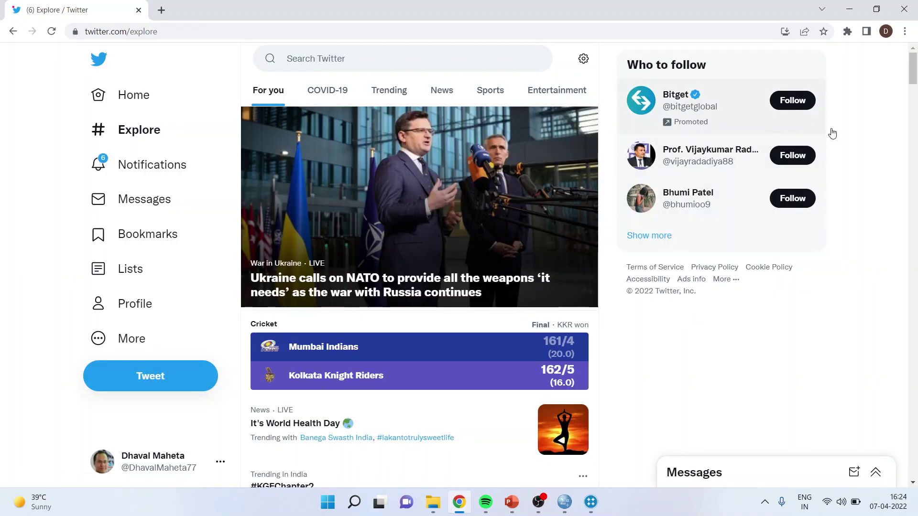
Search Twitter for the hashtag #micromax.
left_click(287, 59)
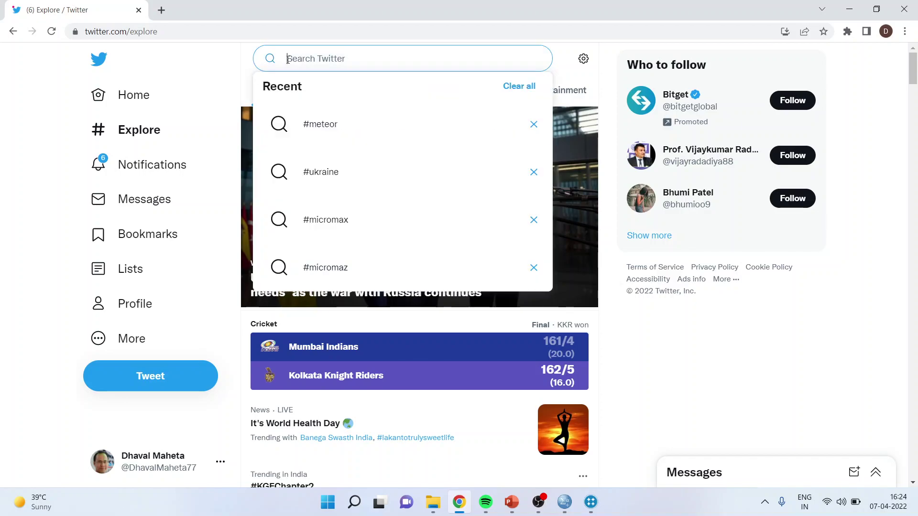
type("#")
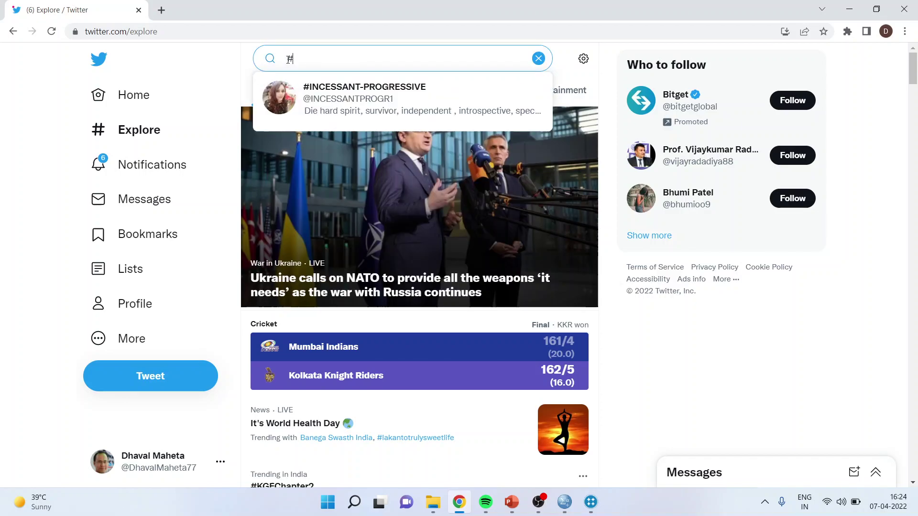
type("microma")
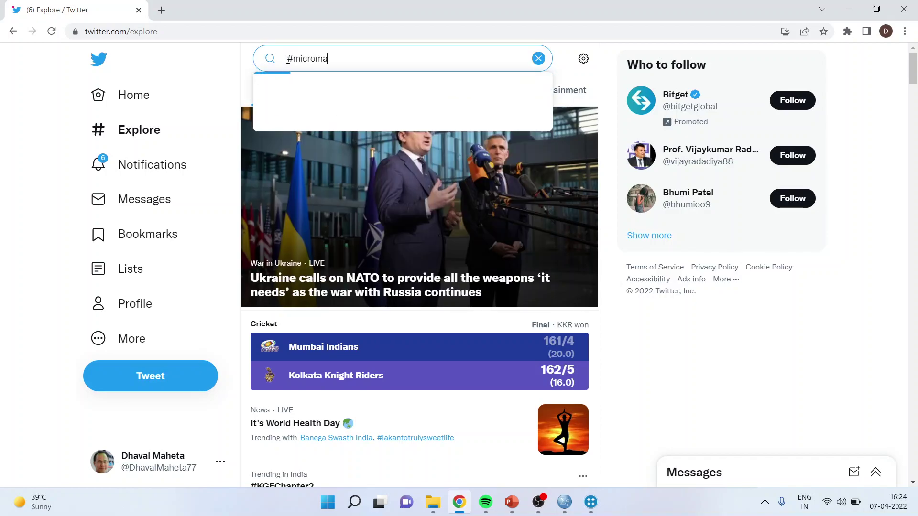
type("x")
key("Return")
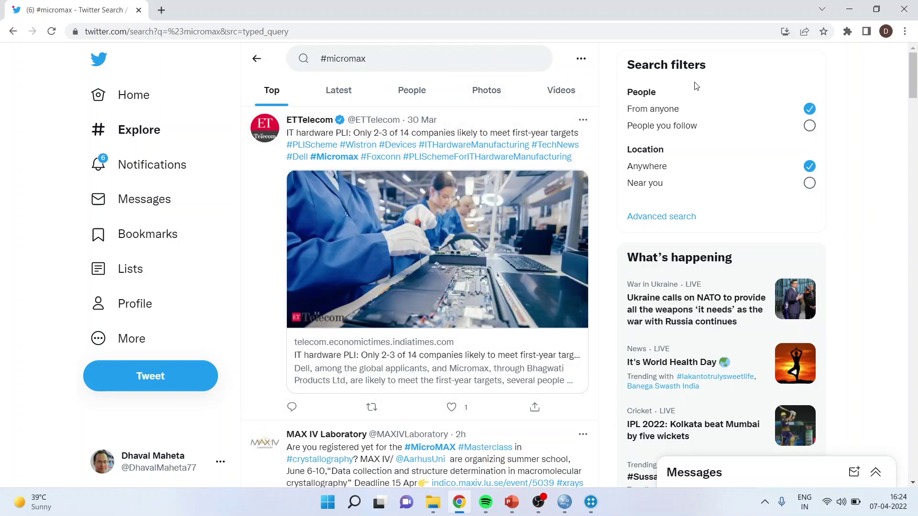
Capture the #micromax results as Tweets as Dataset with NCapture, authorising the app.
left_click(848, 32)
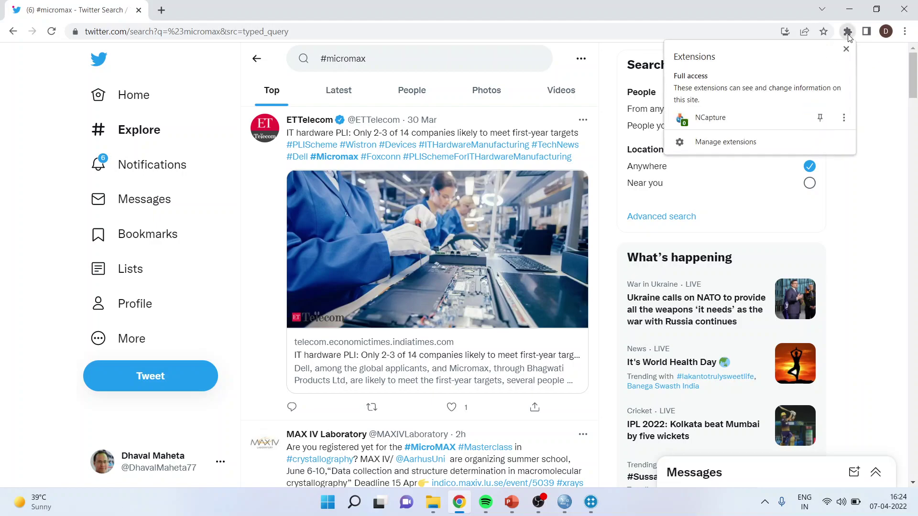
left_click(719, 118)
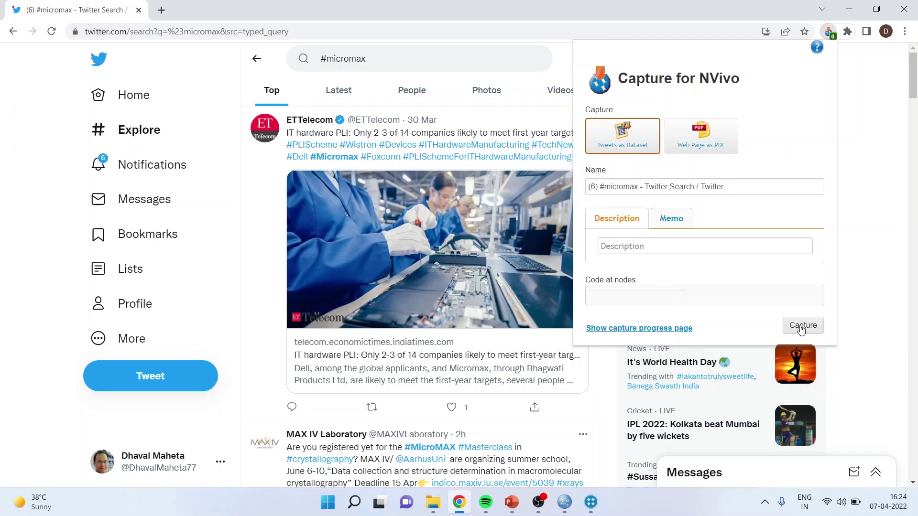
left_click(802, 327)
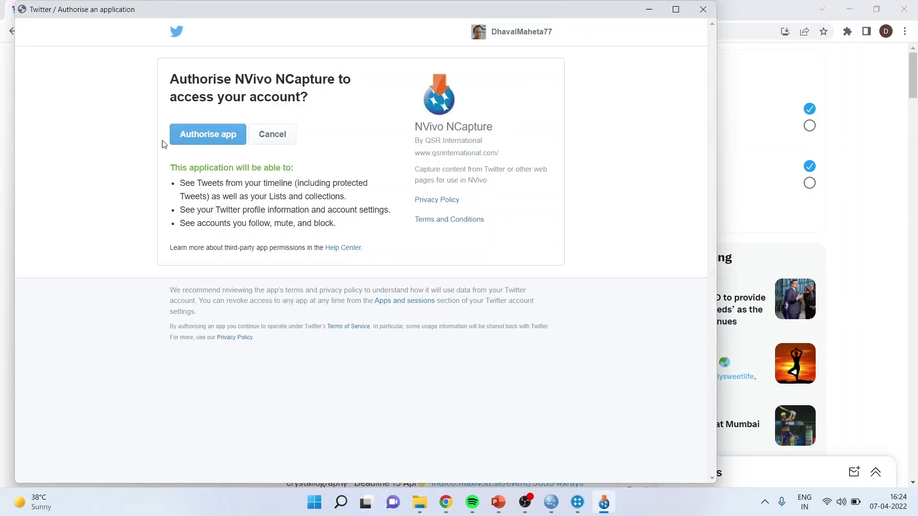
left_click(196, 142)
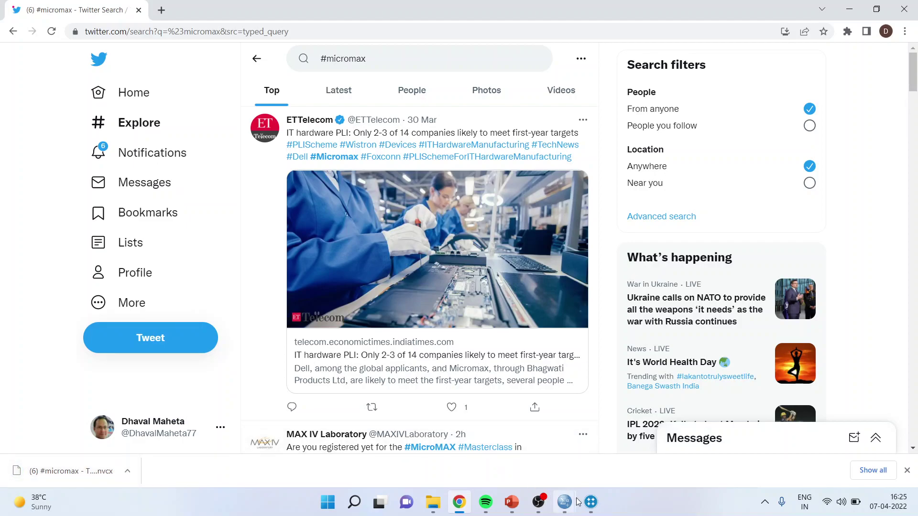
In NVivo, create a new blank project titled 'twitter'.
left_click(592, 503)
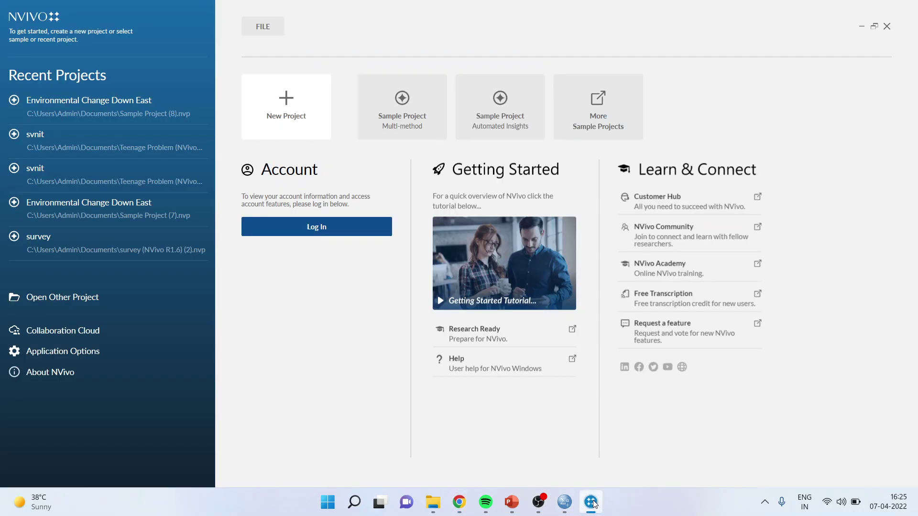
left_click(292, 114)
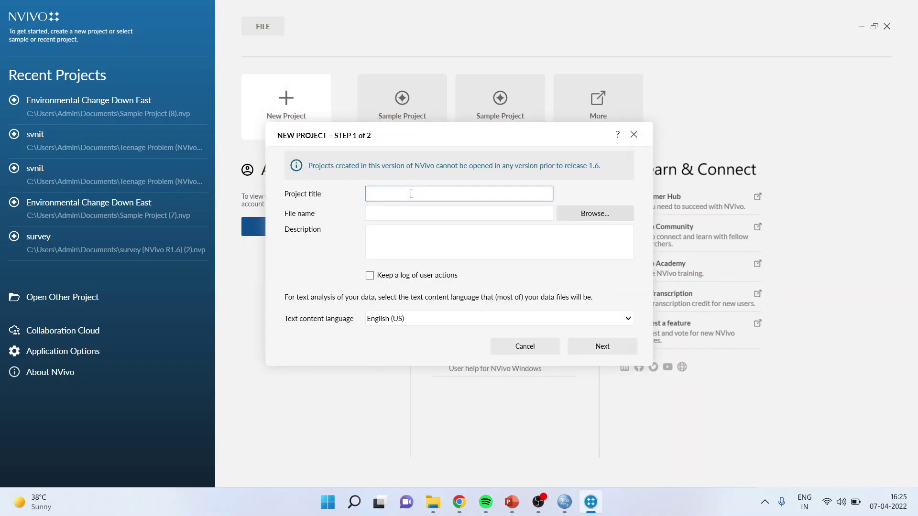
type("twitter")
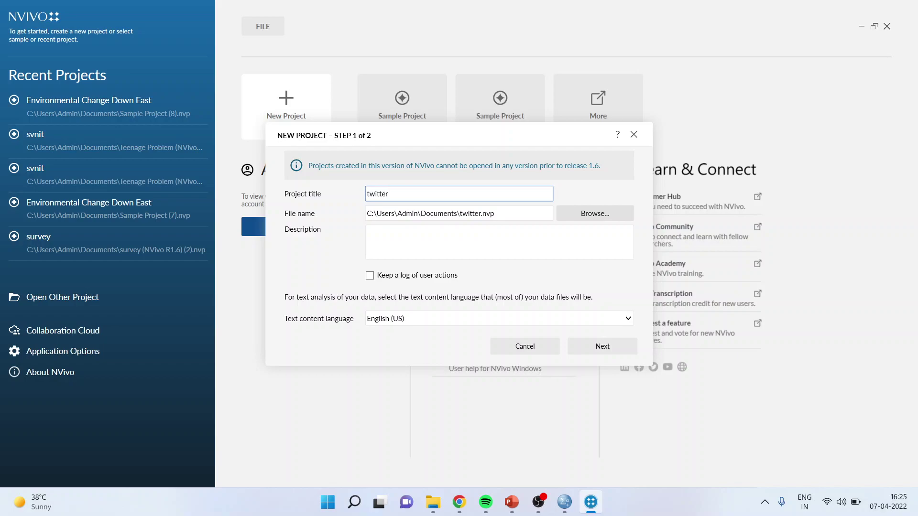
left_click(602, 346)
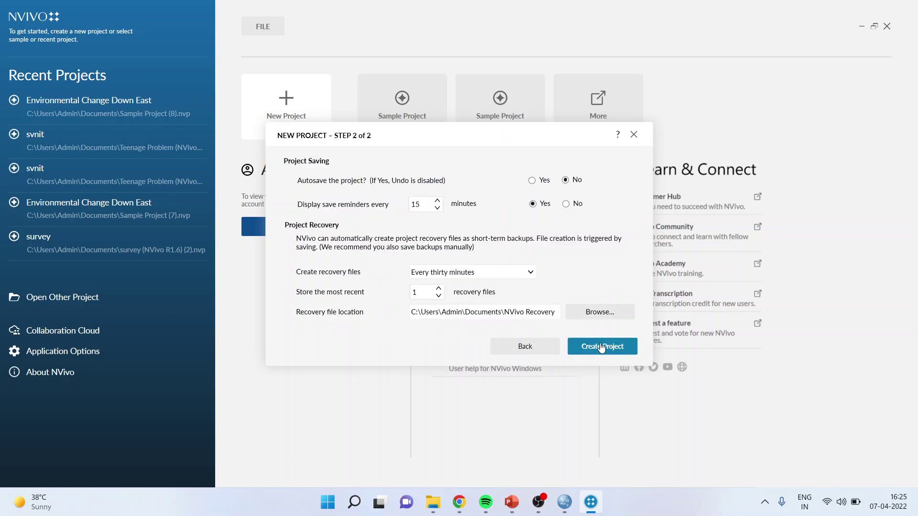
left_click(602, 347)
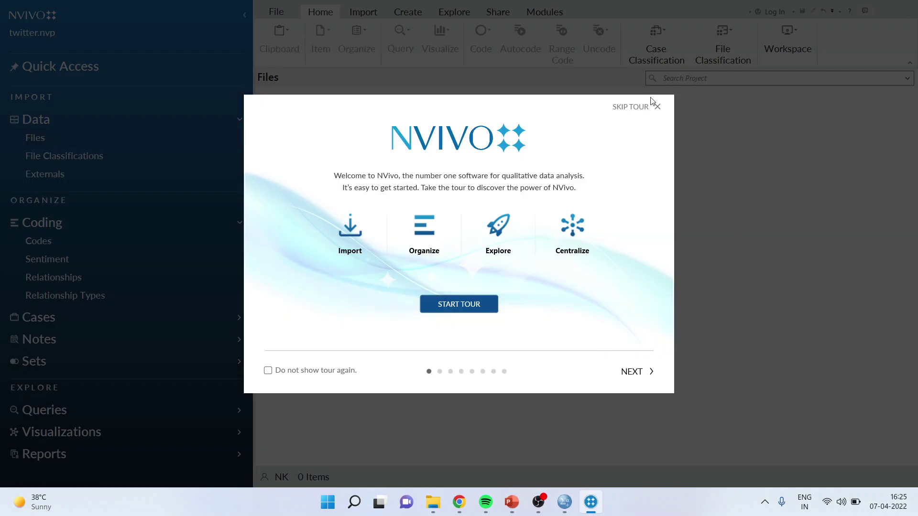
Skip the welcome tour and import the #micromax NCapture file into Files.
left_click(661, 111)
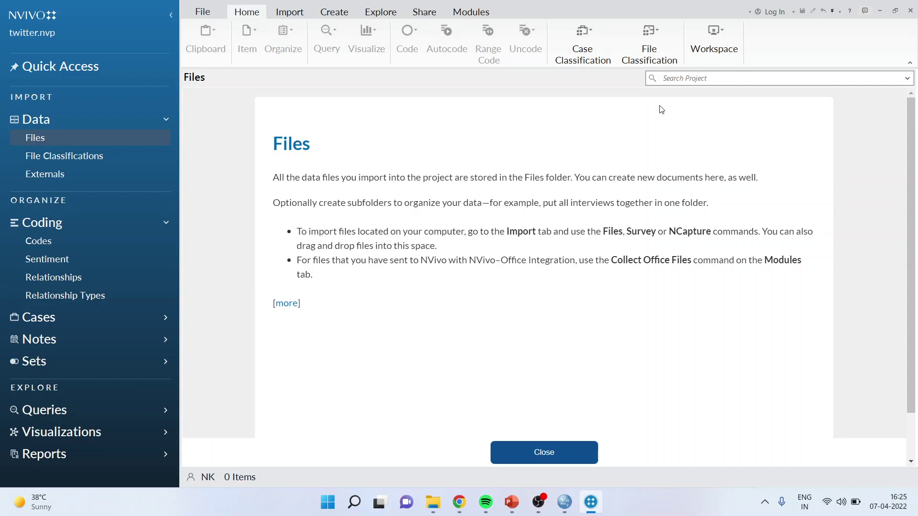
left_click(291, 13)
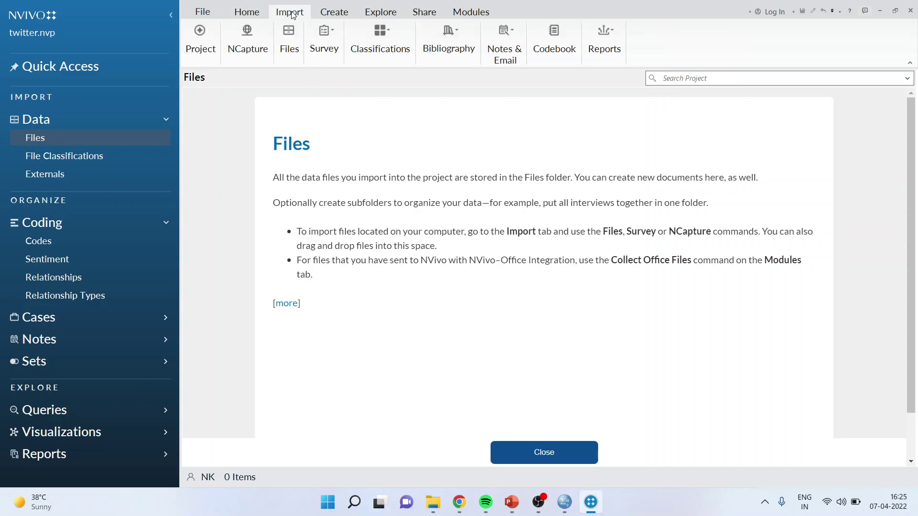
left_click(251, 38)
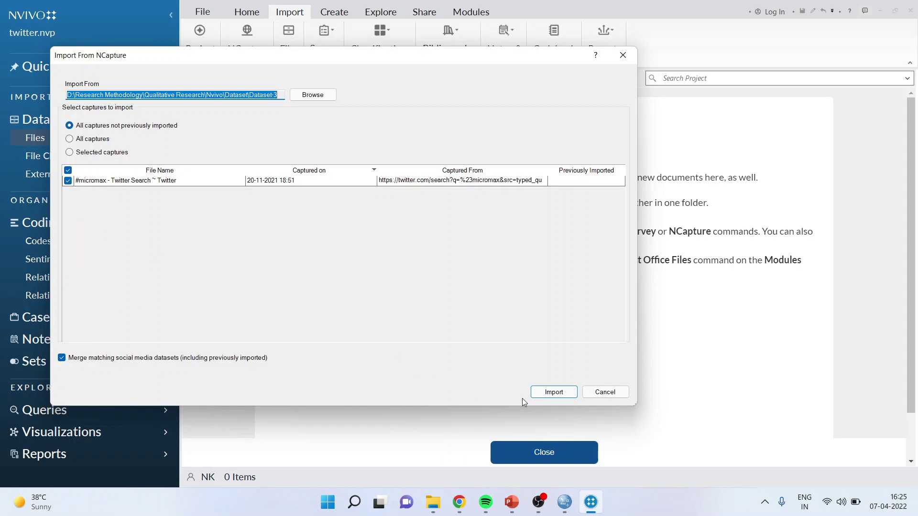
left_click(544, 397)
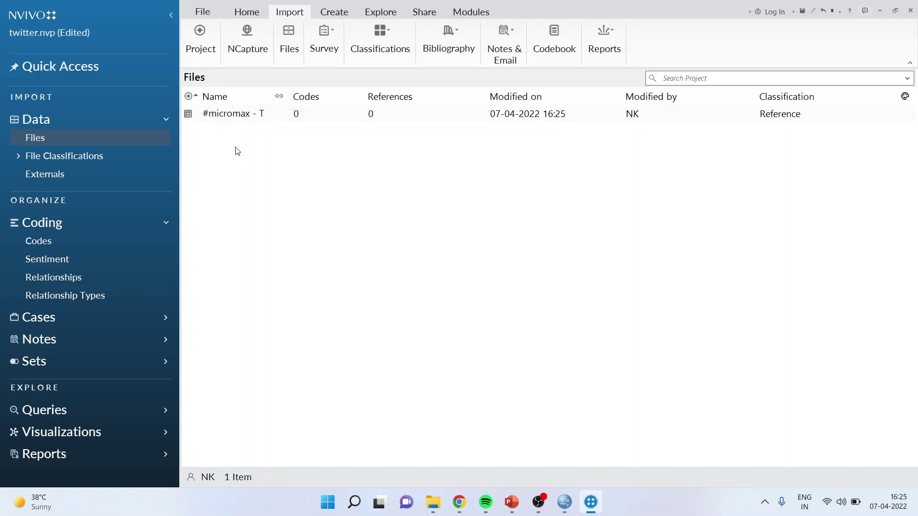
left_click(230, 118)
double_click(229, 115)
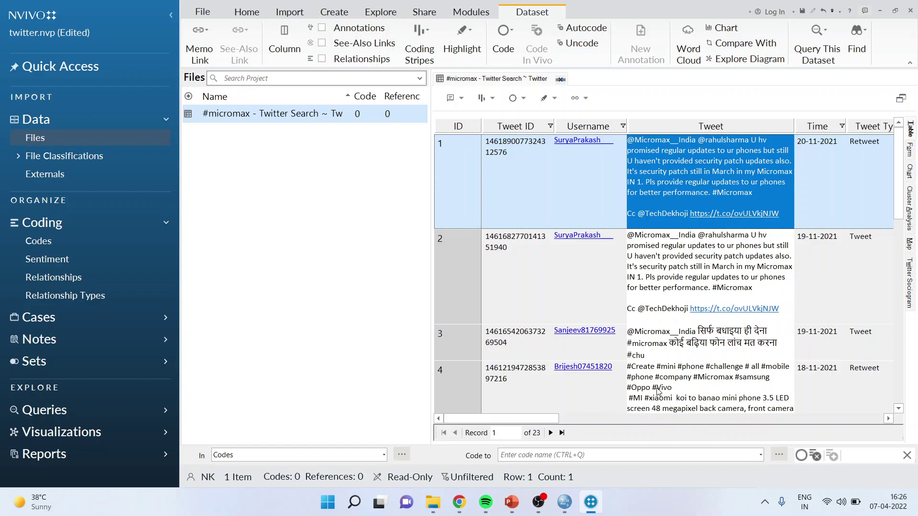
left_click(469, 128)
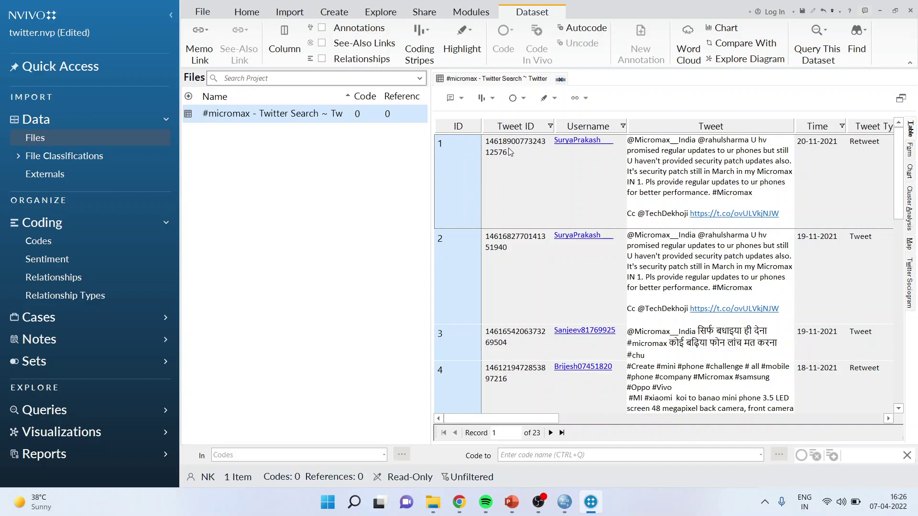
left_click(514, 127)
left_click(595, 133)
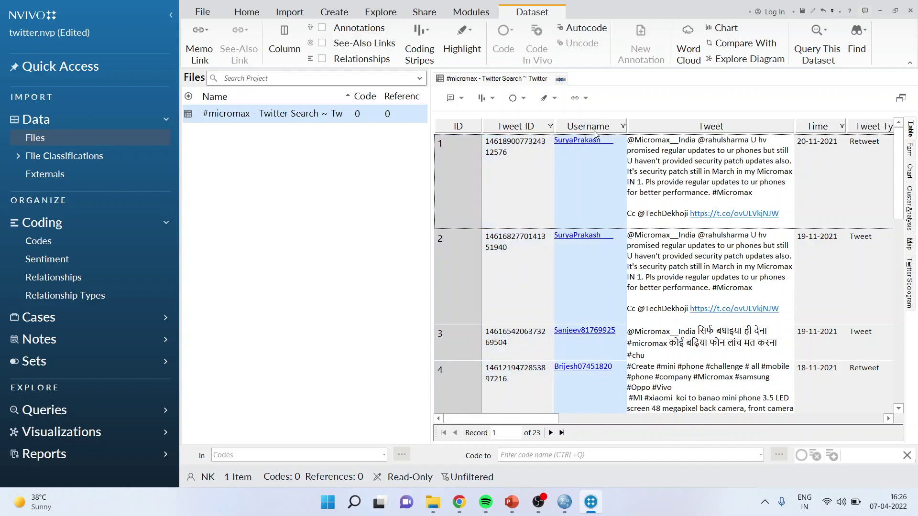
left_click(821, 130)
left_click_drag(544, 419, 593, 420)
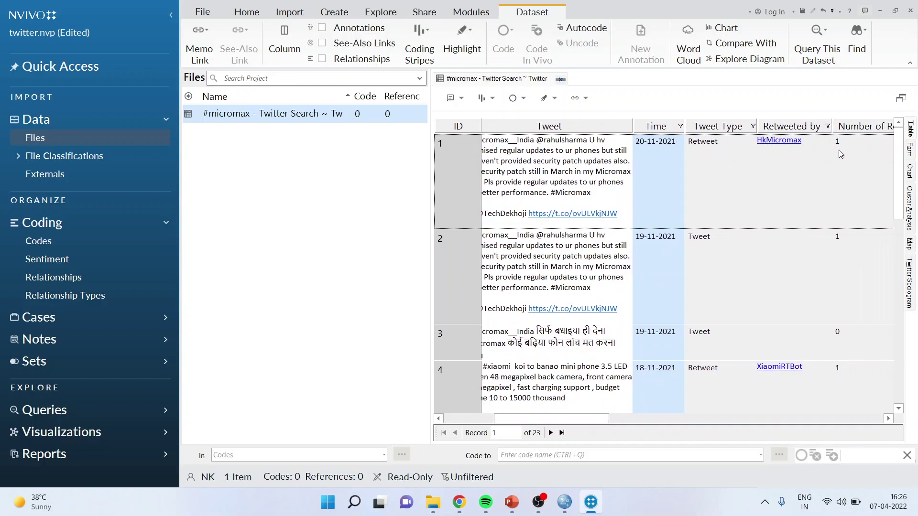
left_click_drag(581, 419, 696, 421)
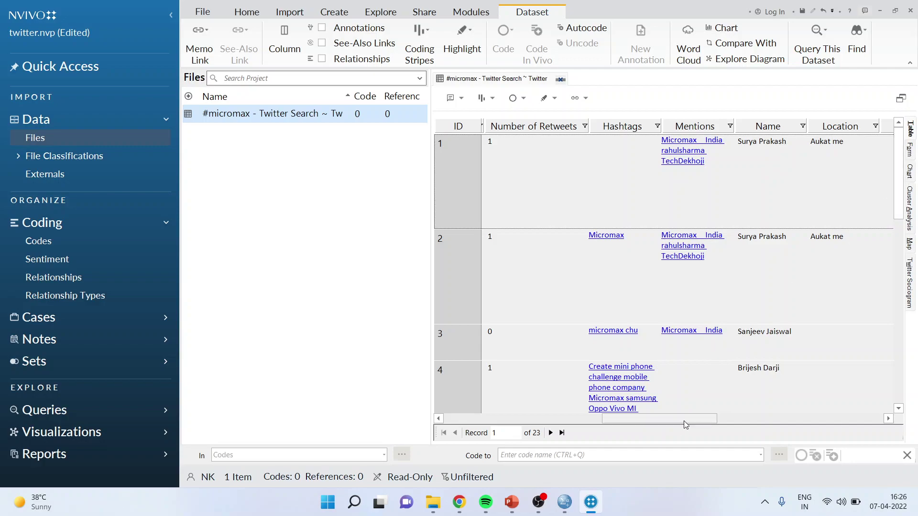
left_click_drag(684, 422, 549, 429)
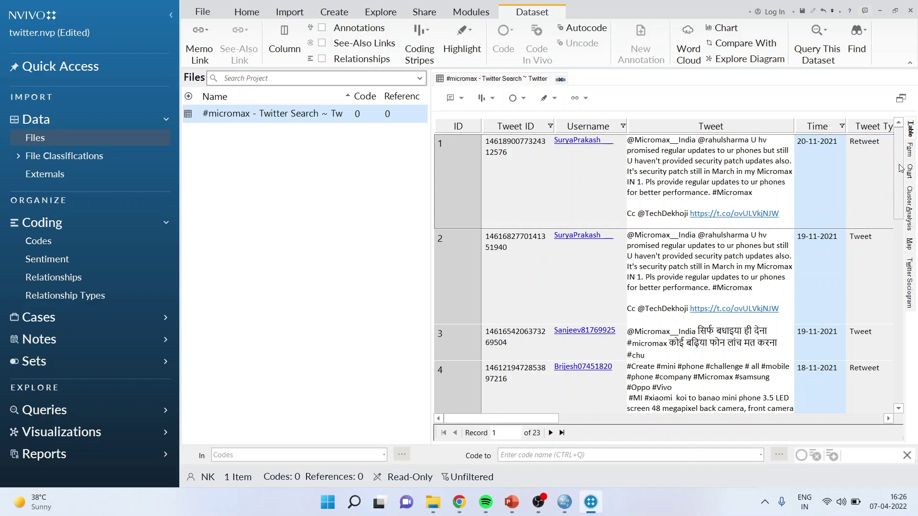
Switch the dataset to its username chart and open fmsci's 7 coded references.
left_click(908, 171)
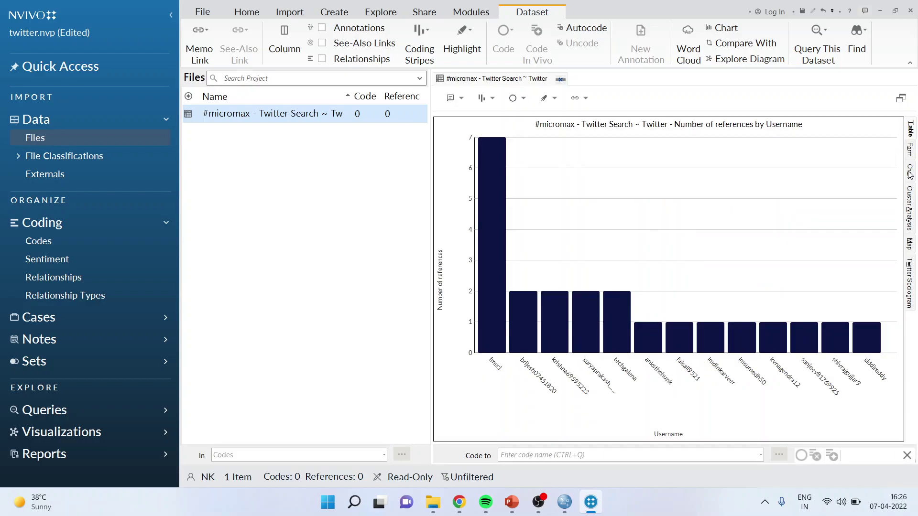
left_click(487, 288)
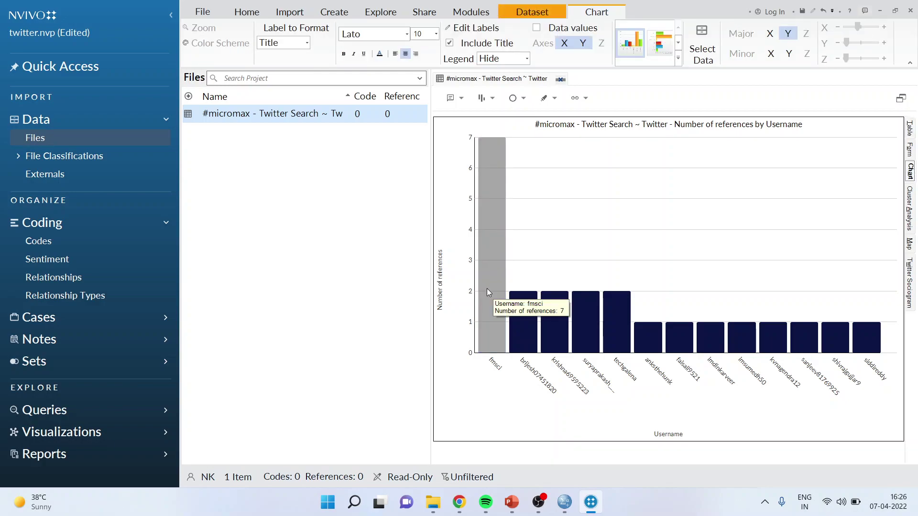
right_click(491, 223)
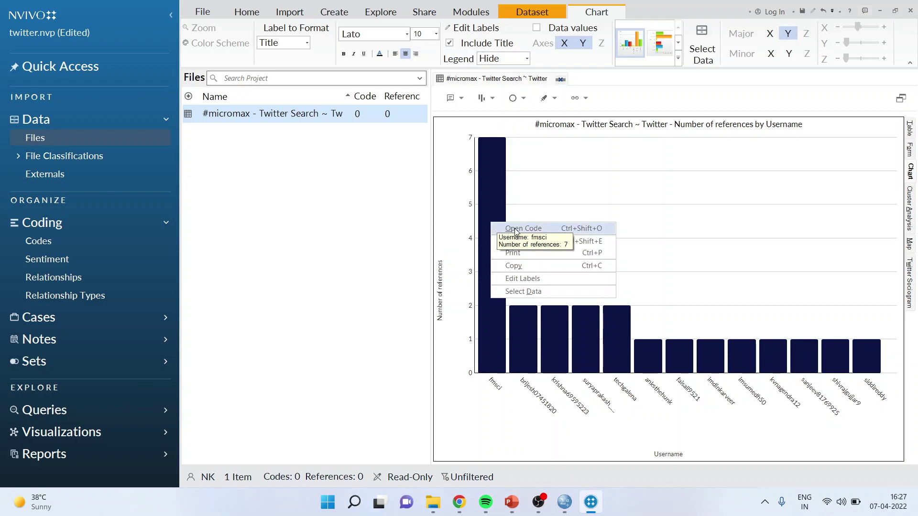
double_click(495, 202)
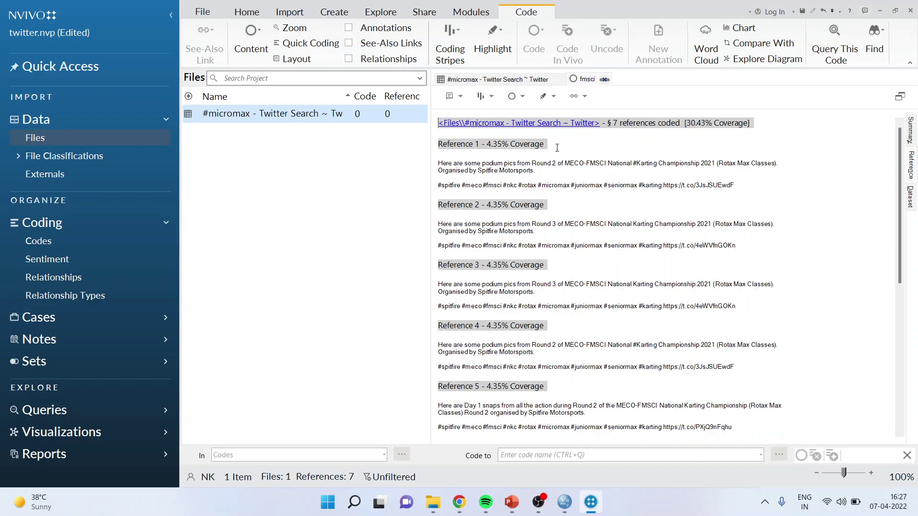
Close the fmsci tab and switch the chart to Bar, then Pie, then back to Column.
left_click(605, 80)
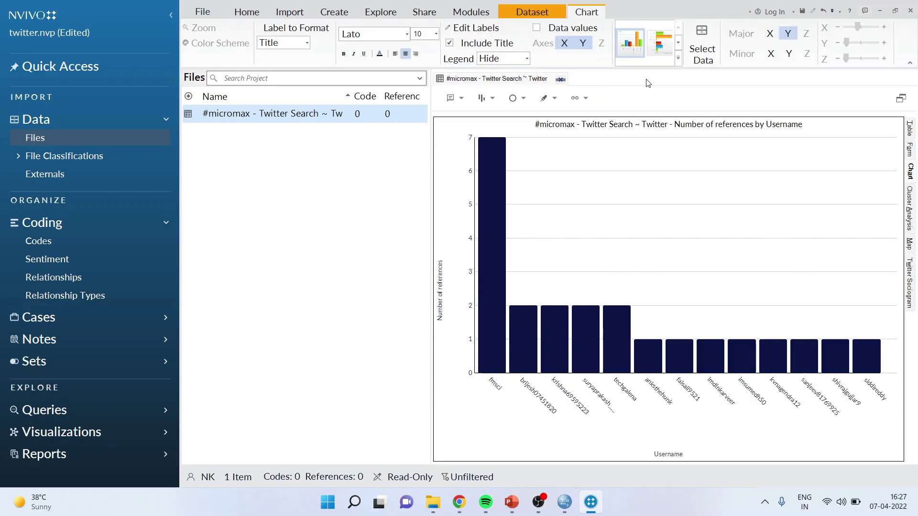
left_click(678, 59)
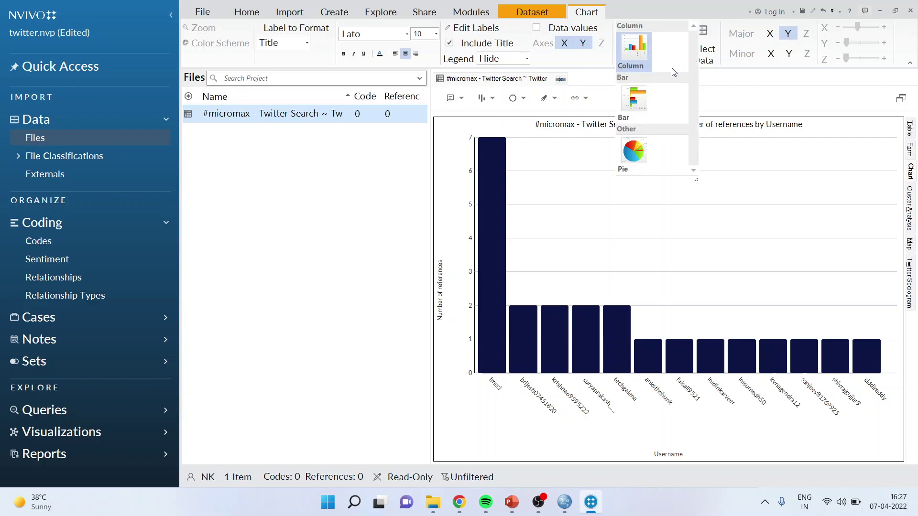
left_click(644, 99)
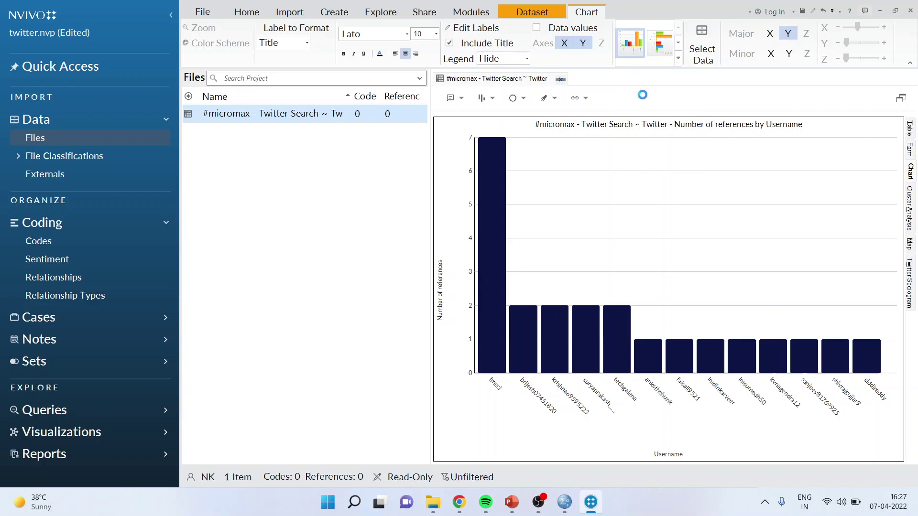
left_click(678, 62)
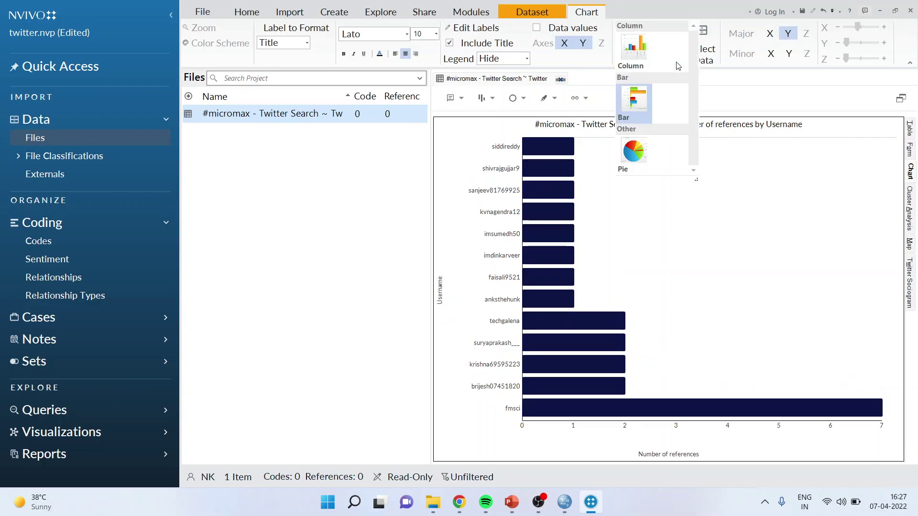
left_click(635, 151)
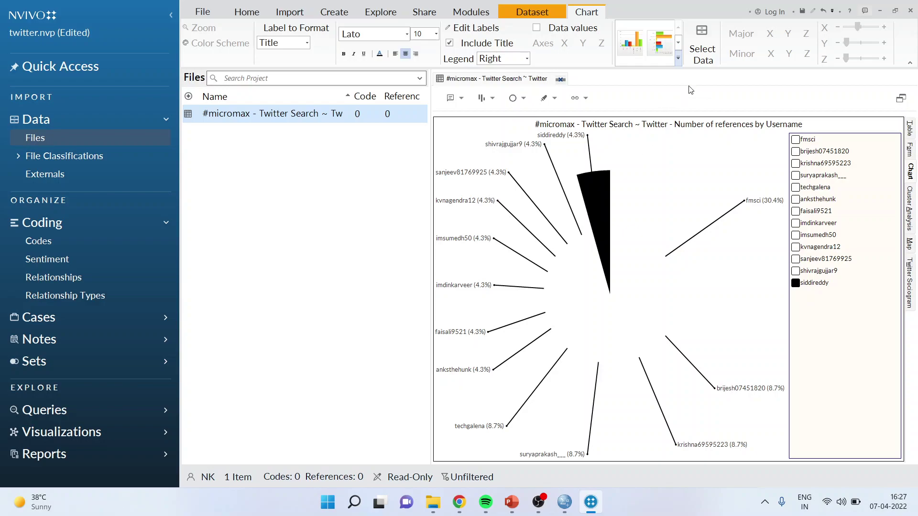
left_click(679, 58)
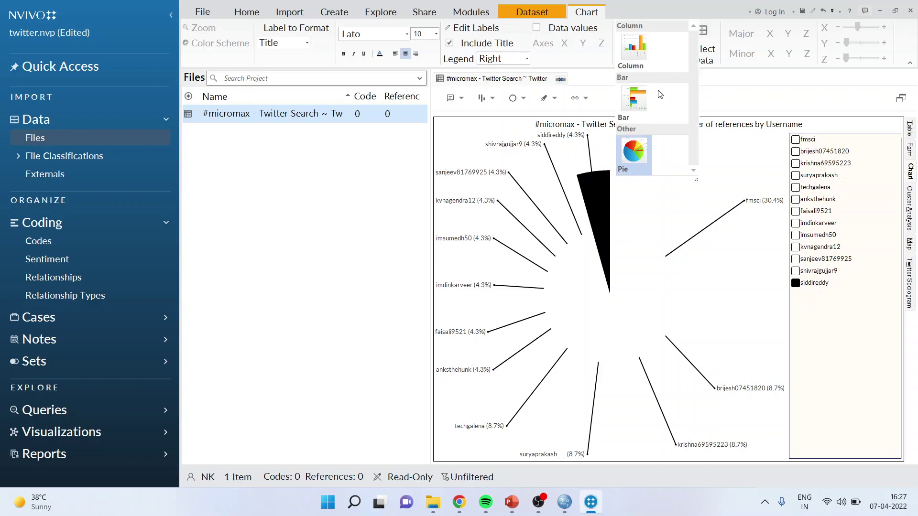
left_click(645, 59)
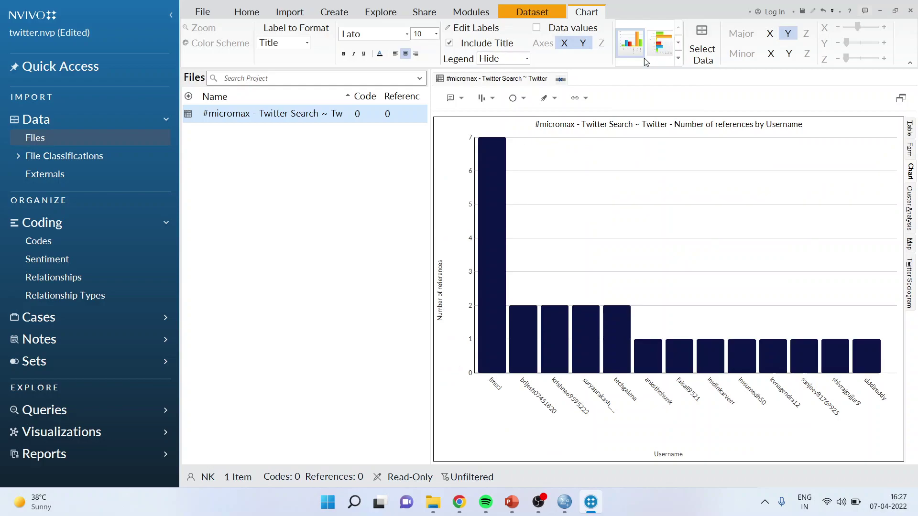
Select the fmsci column, bring up its context options, then dismiss them.
right_click(532, 242)
left_click(531, 243)
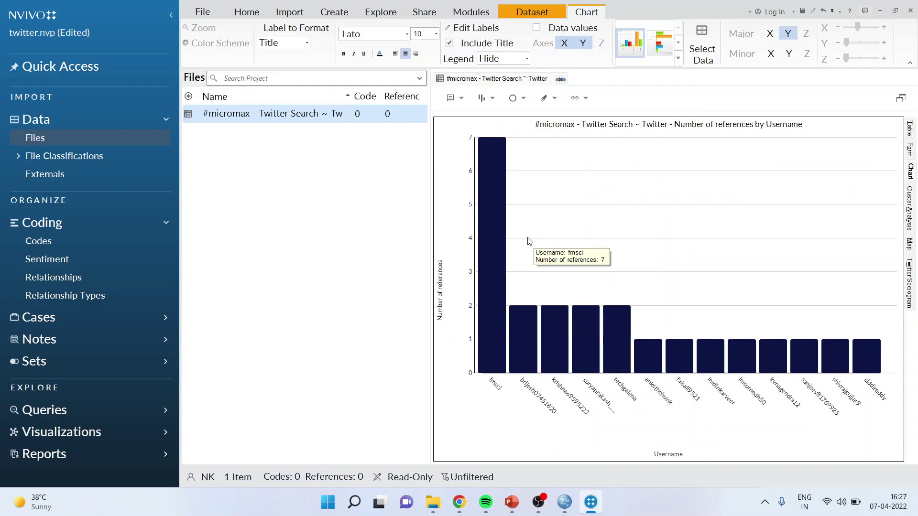
right_click(498, 269)
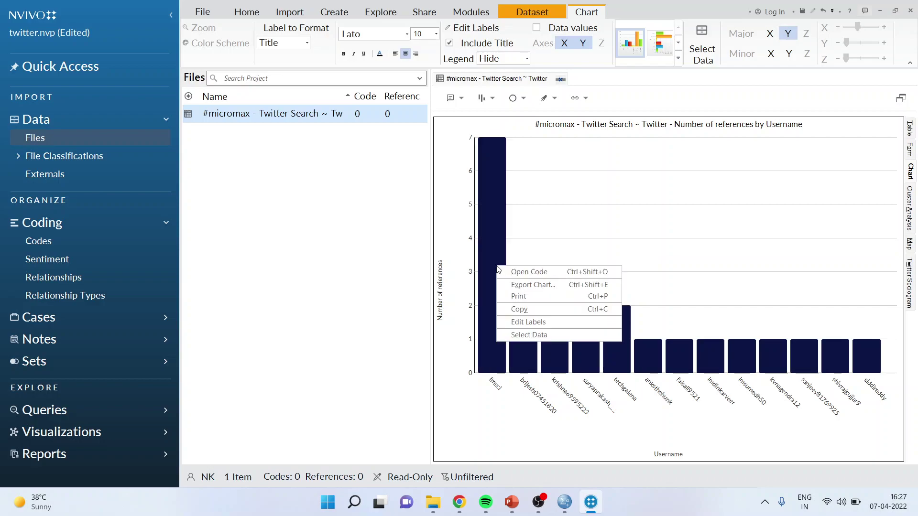
left_click(595, 209)
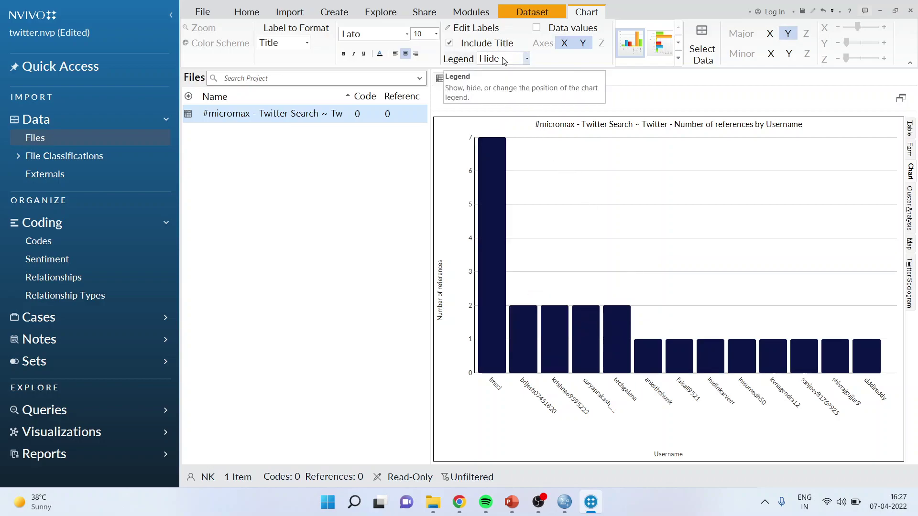
Rechart the references with Locations on the X-axis.
left_click(708, 60)
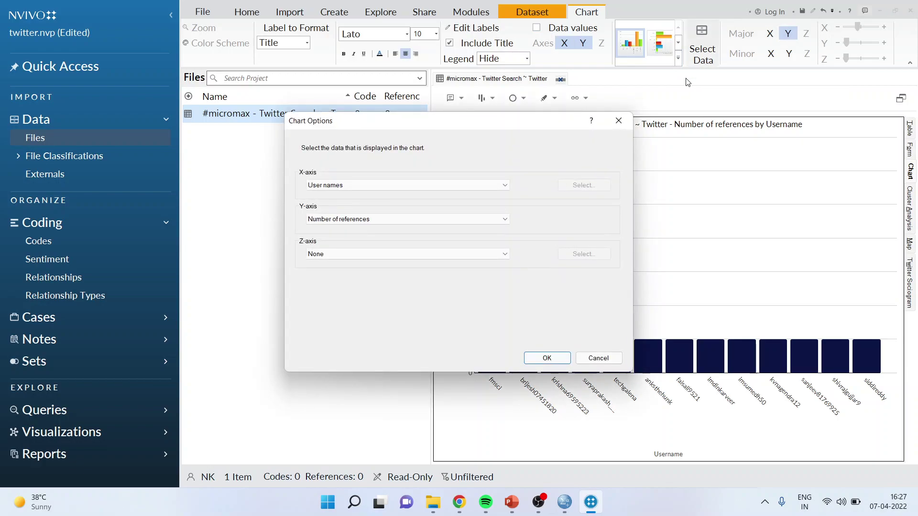
left_click(506, 186)
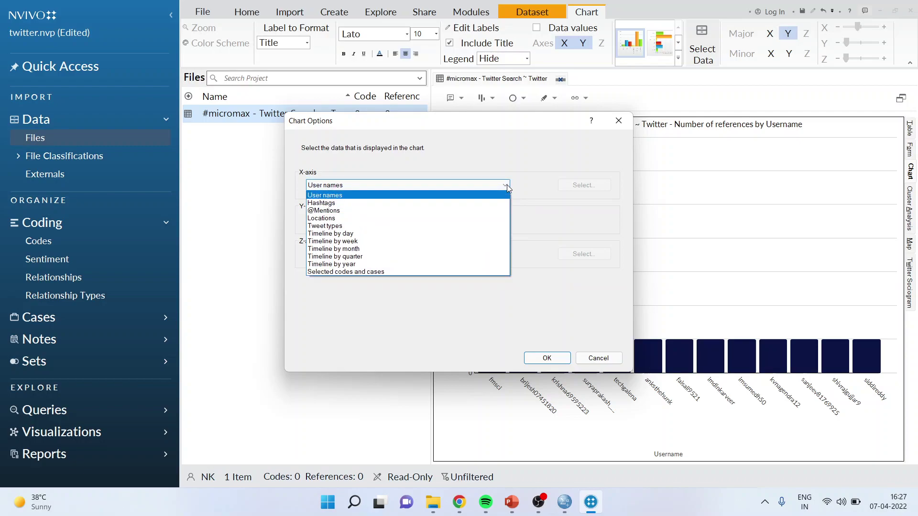
left_click(456, 219)
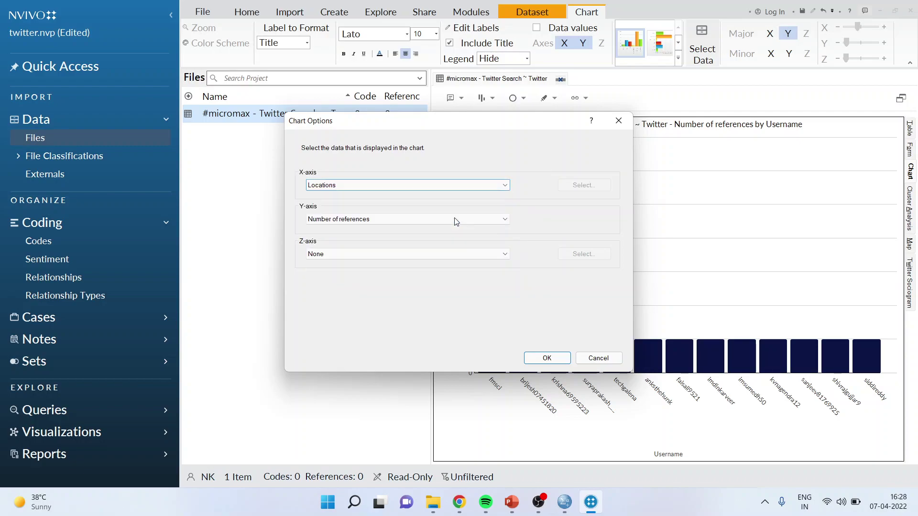
left_click(550, 359)
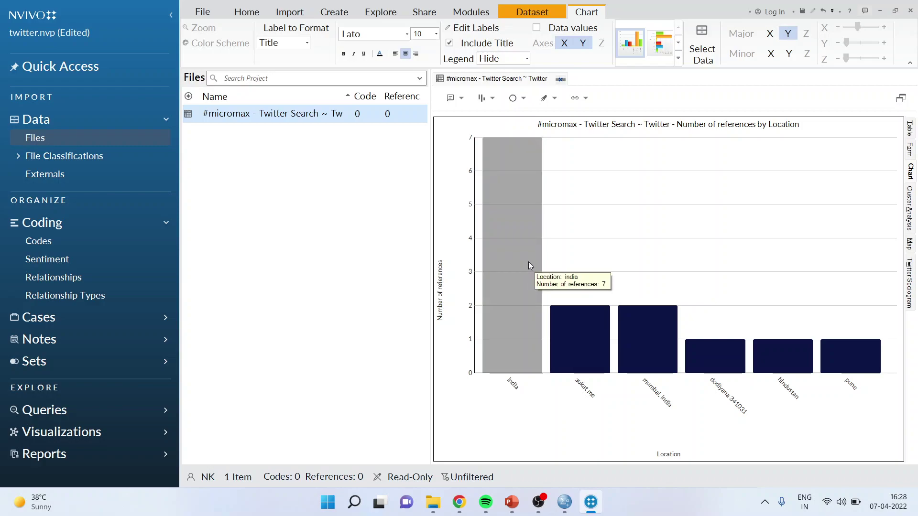
Rechart the references with Timeline by day on the X-axis.
left_click(706, 61)
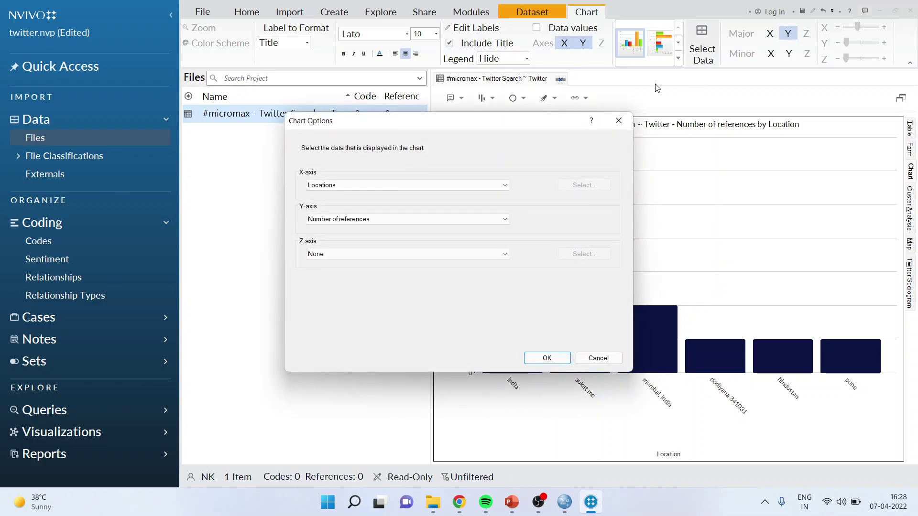
left_click(507, 187)
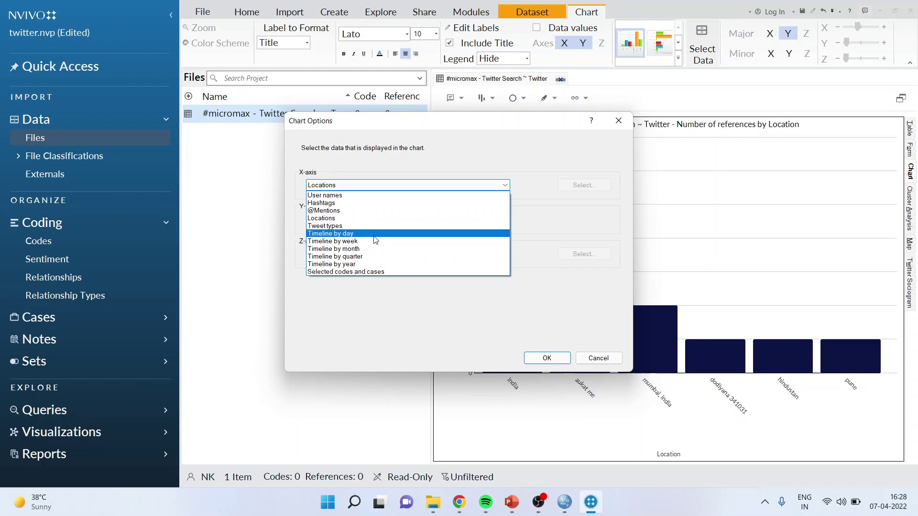
left_click(374, 236)
left_click(547, 358)
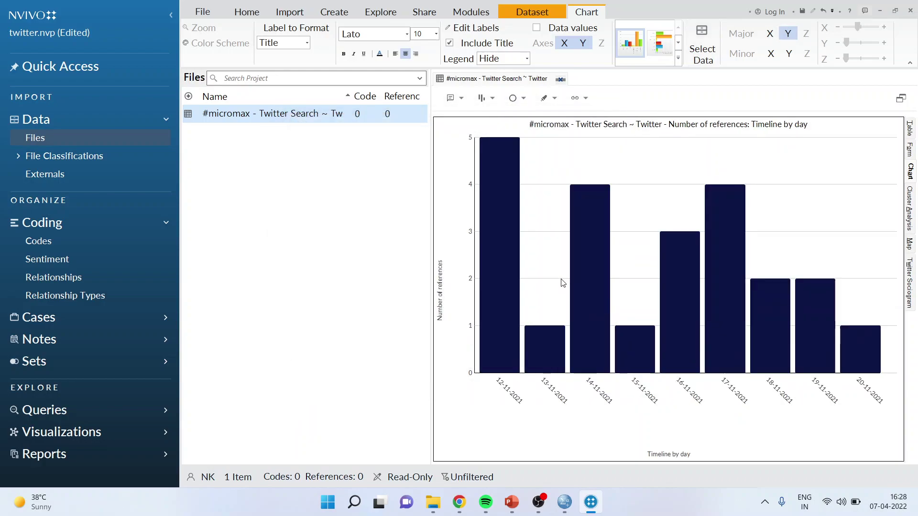
Set the chart to User names on the X-axis and Number of followers/following on the Y-axis.
left_click(698, 54)
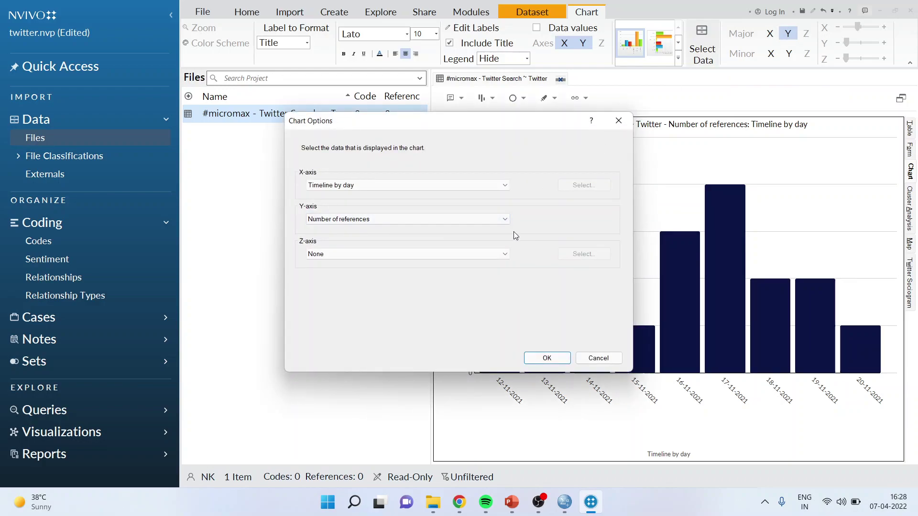
left_click(506, 220)
left_click(442, 236)
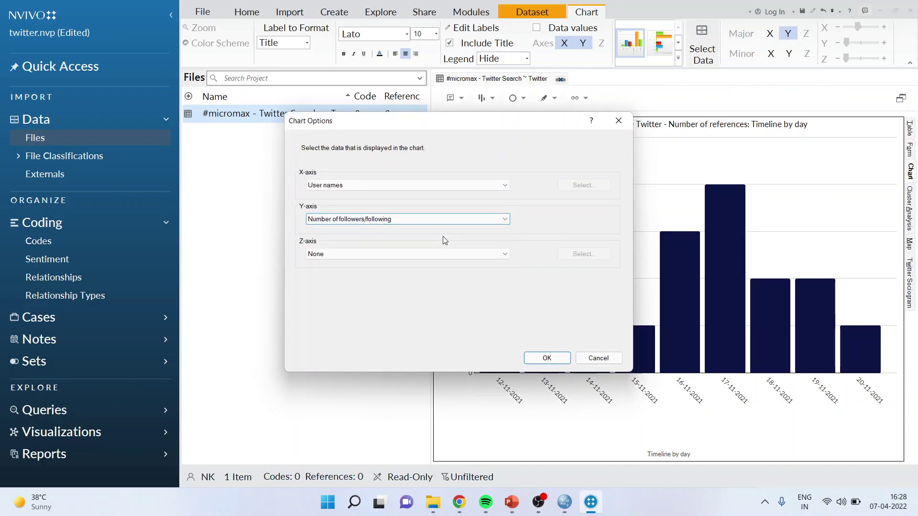
left_click(530, 356)
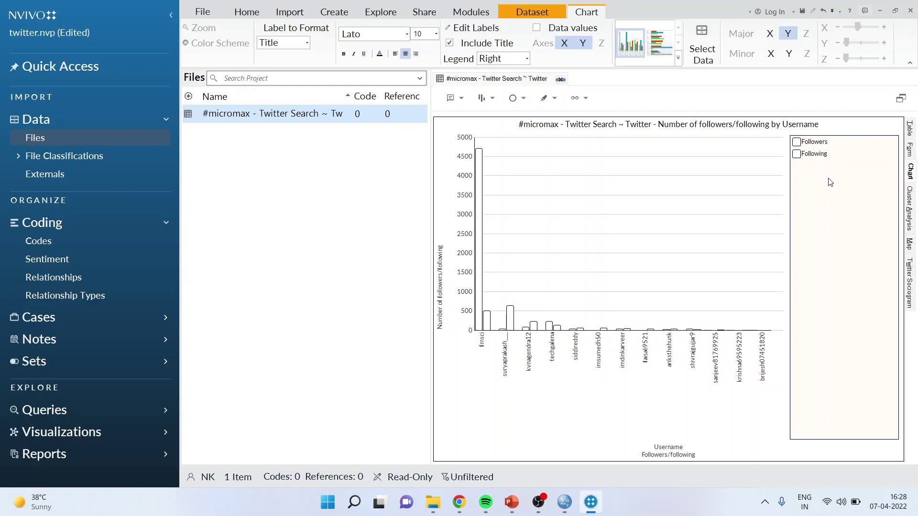
Display the #micromax usernames as a word-similarity cluster dendrogram.
left_click(911, 218)
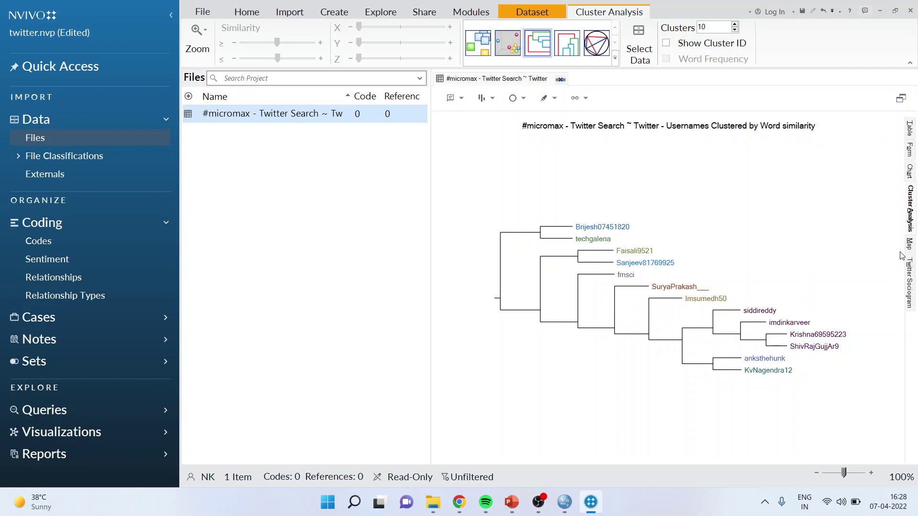
View the tweets coded at Mumbai on the location map, then switch to the Twitter sociogram.
left_click(910, 244)
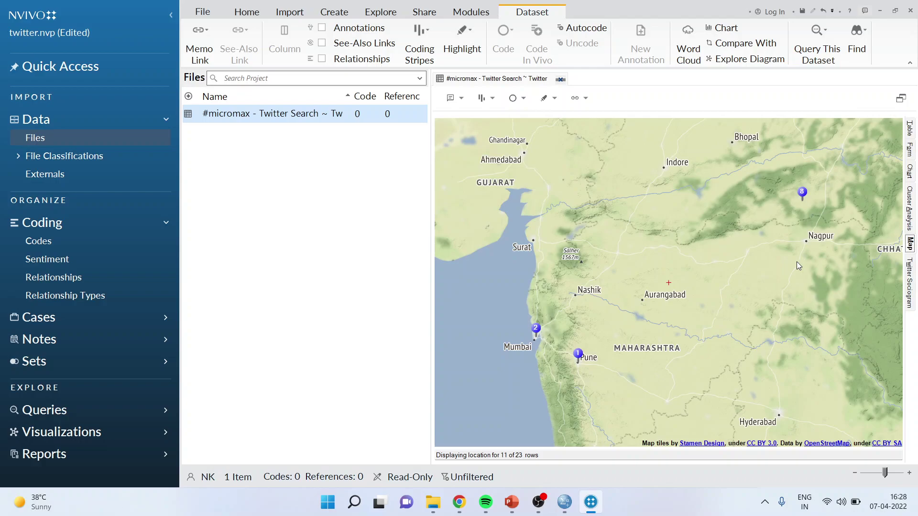
mouse_move(535, 330)
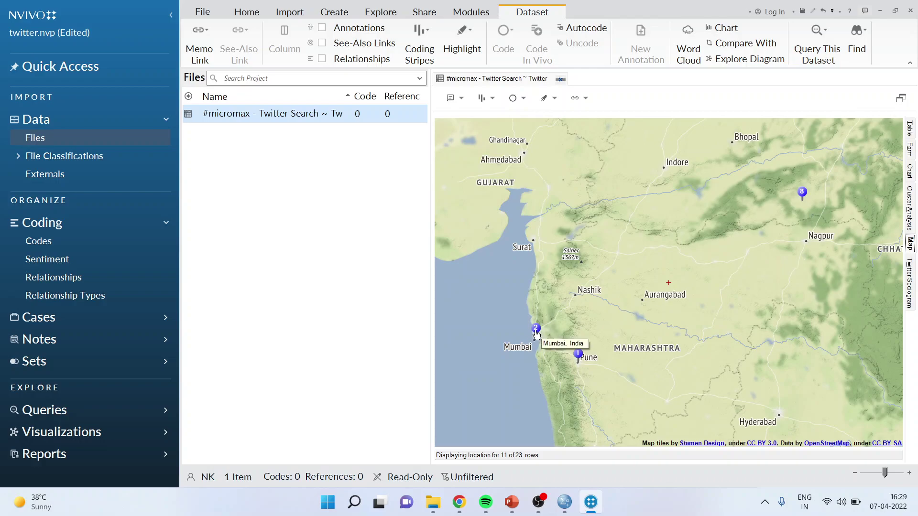
left_click(536, 331)
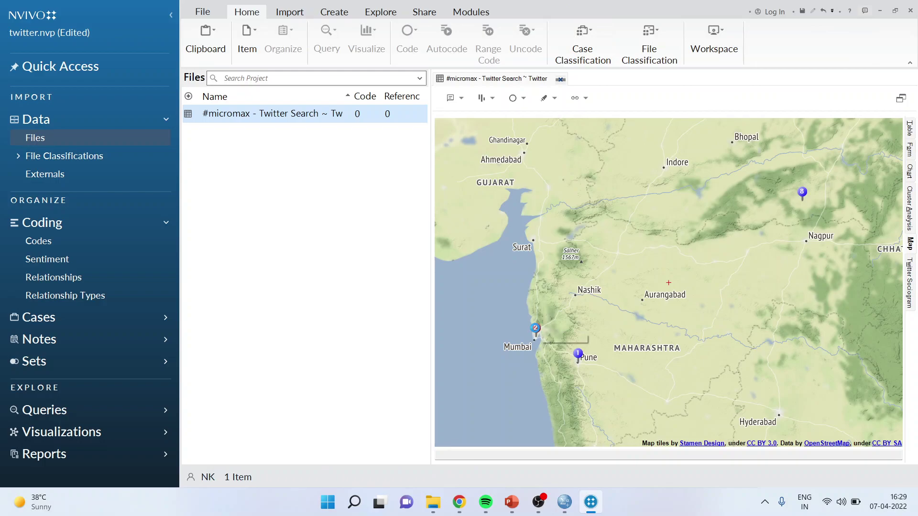
double_click(536, 330)
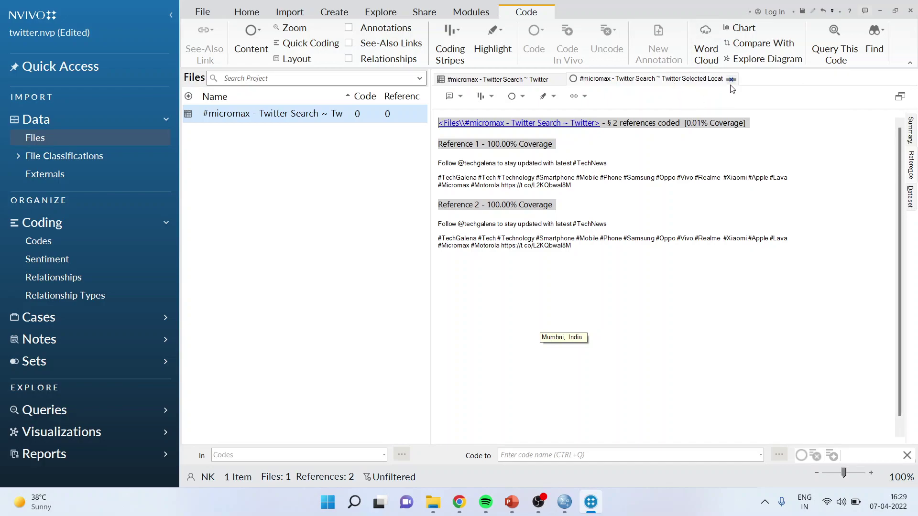
left_click(731, 80)
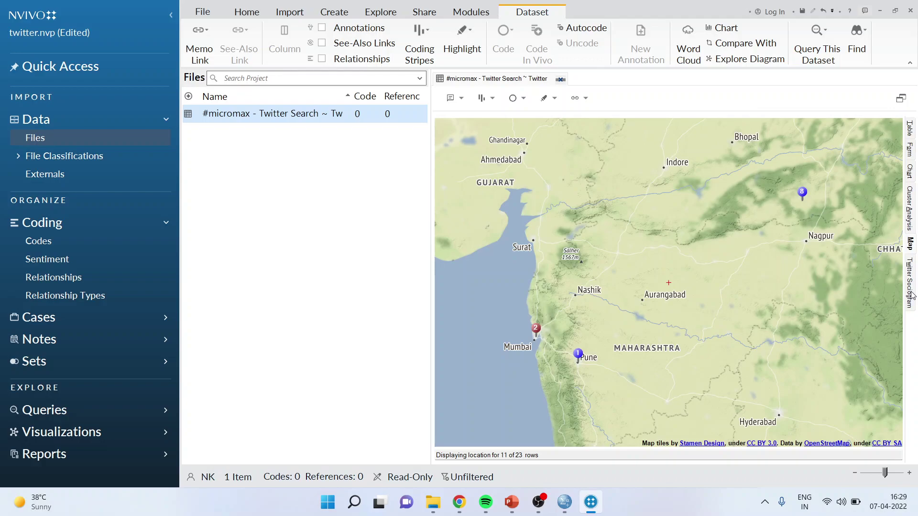
left_click(911, 287)
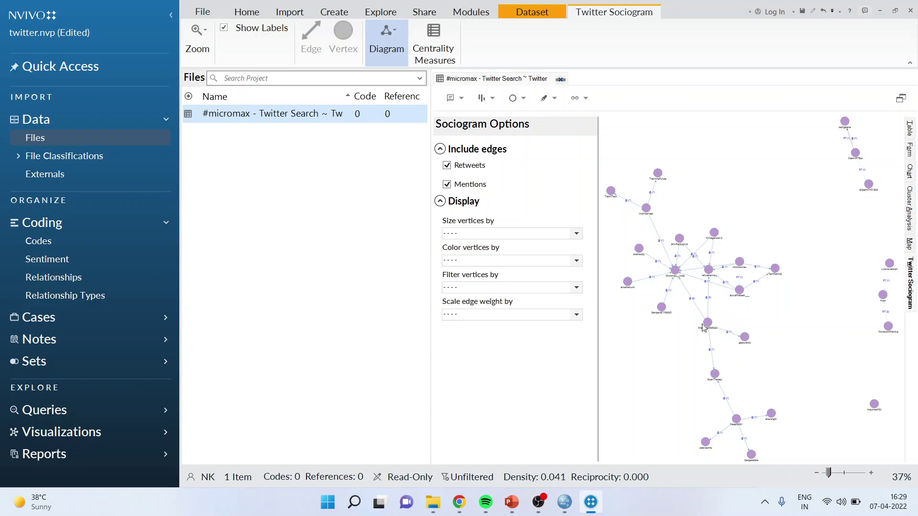
Zoom the sociogram to about 82% and scroll to centre Micromax__India.
left_click(842, 473)
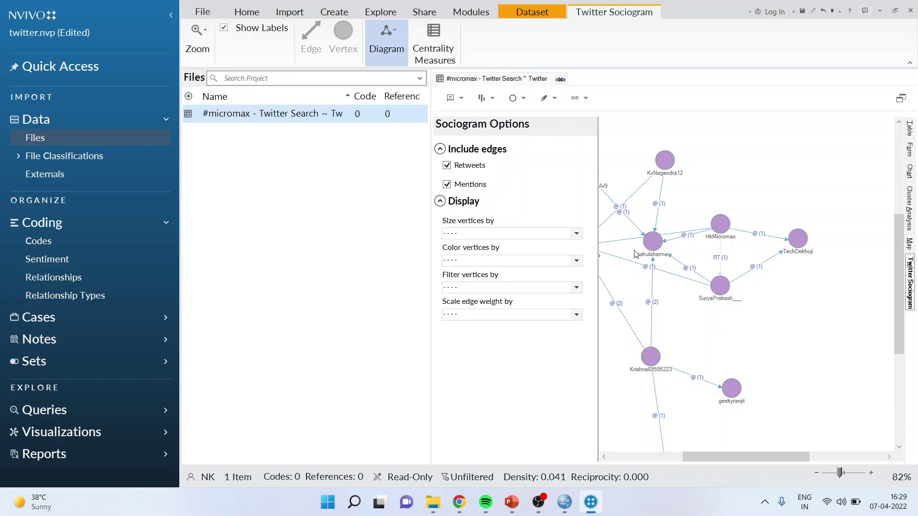
left_click_drag(768, 458, 701, 455)
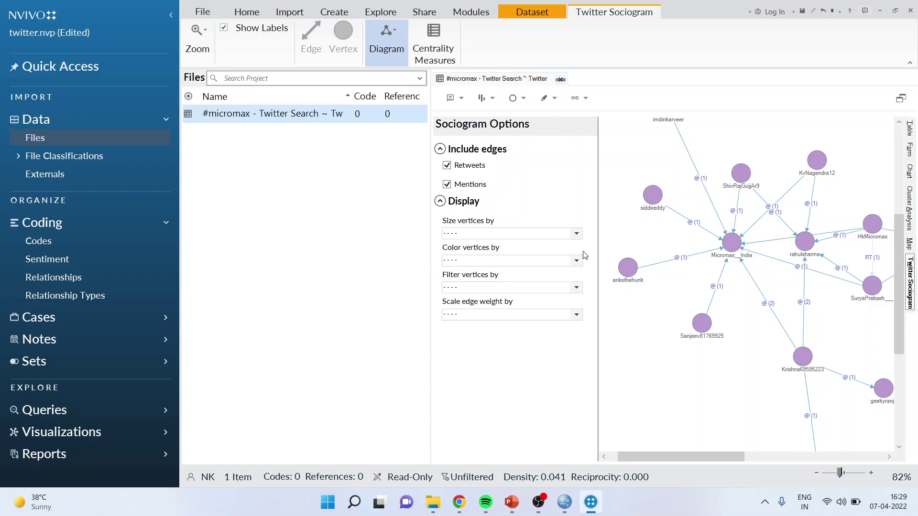
Set the sociogram's vertex size, colour and filter measures all to Degree.
left_click(577, 233)
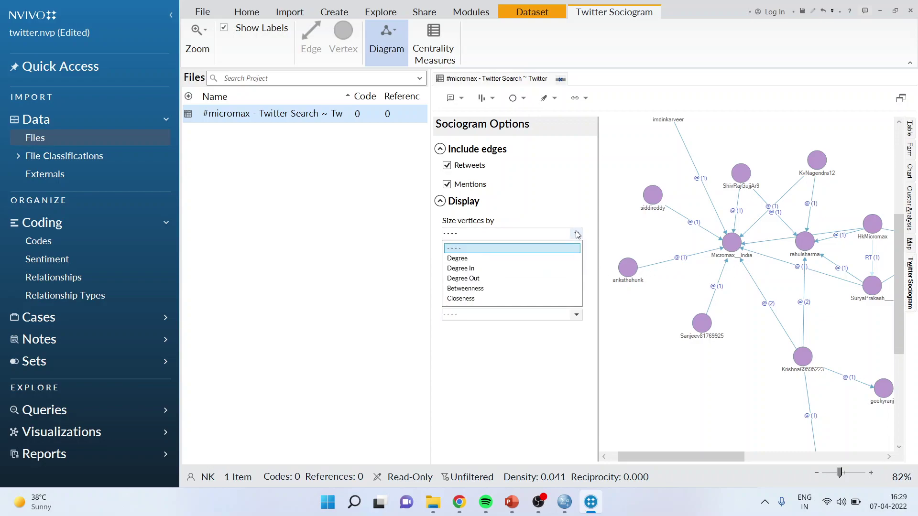
left_click(508, 259)
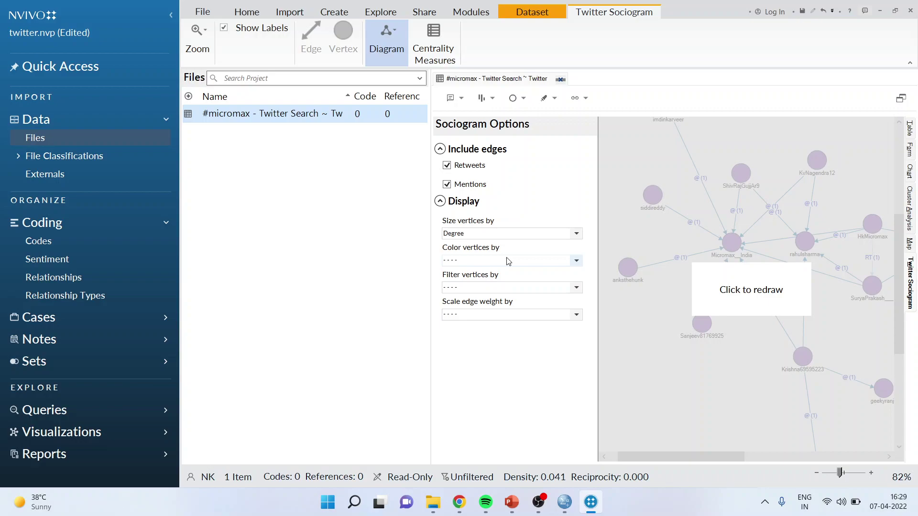
left_click(577, 233)
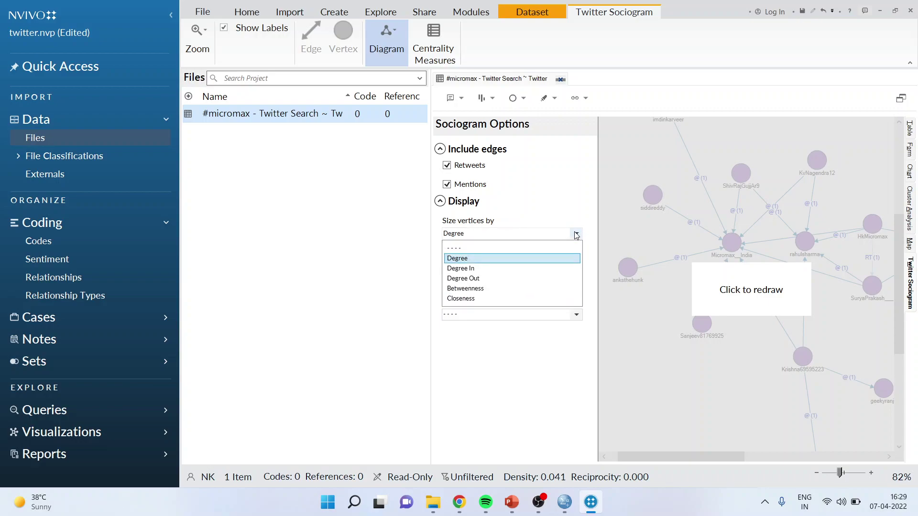
left_click(528, 264)
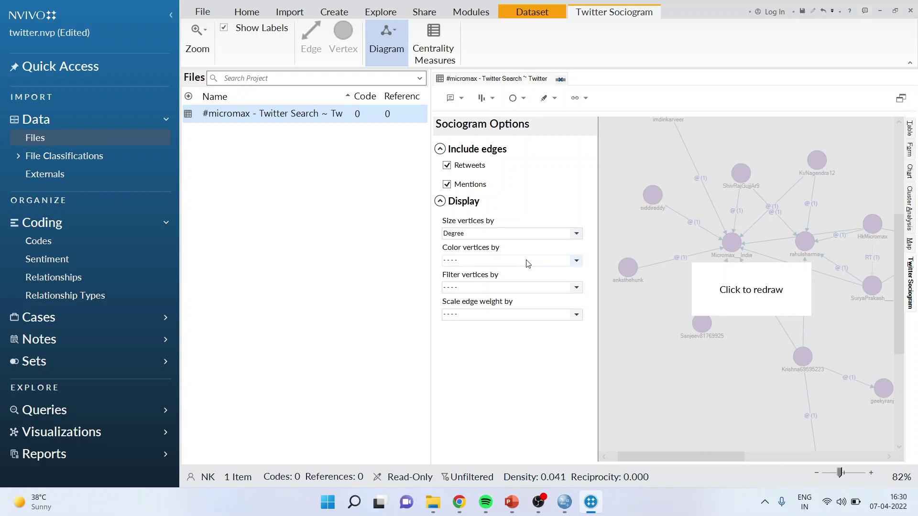
left_click(577, 260)
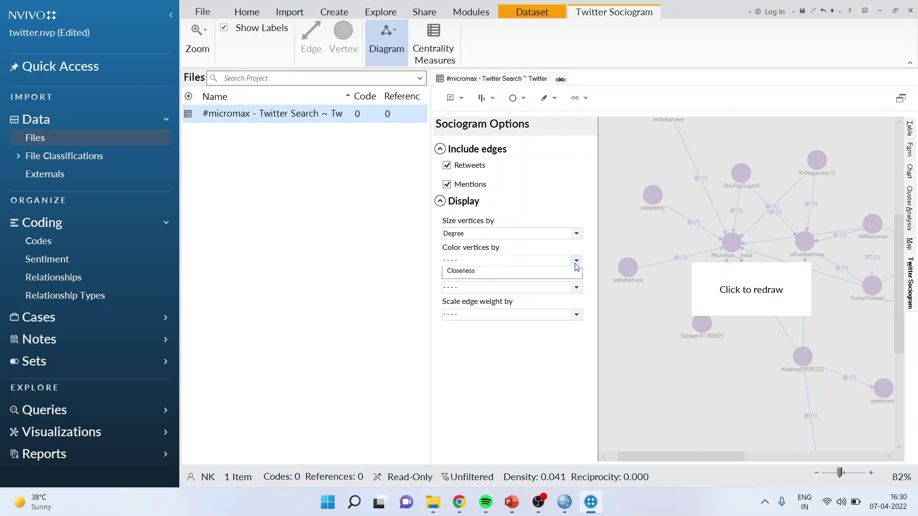
left_click(515, 287)
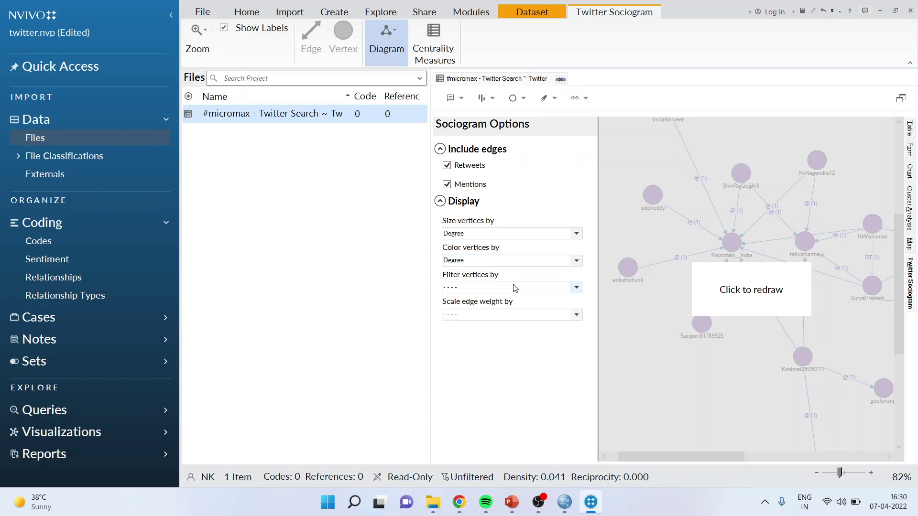
left_click(576, 287)
left_click(521, 314)
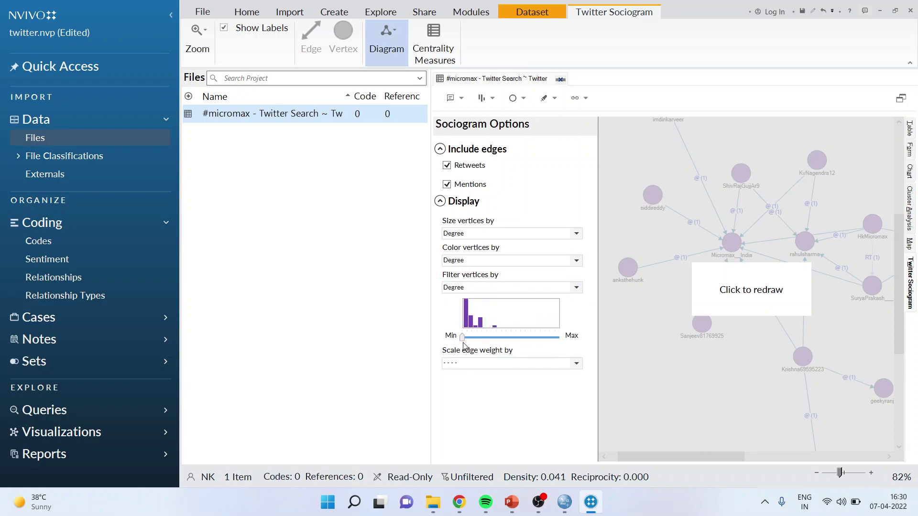
Adjust the minimum degree threshold and redraw until only the most connected users remain.
left_click_drag(462, 338, 474, 338)
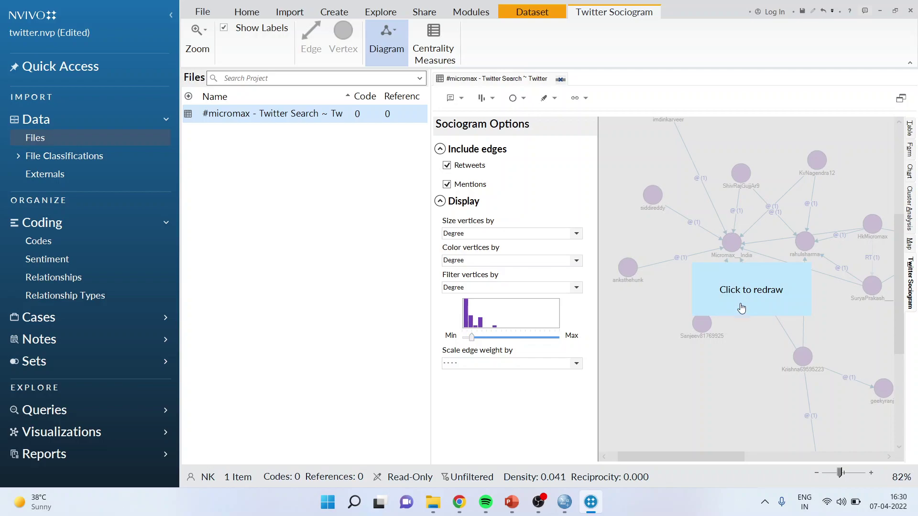
left_click(743, 301)
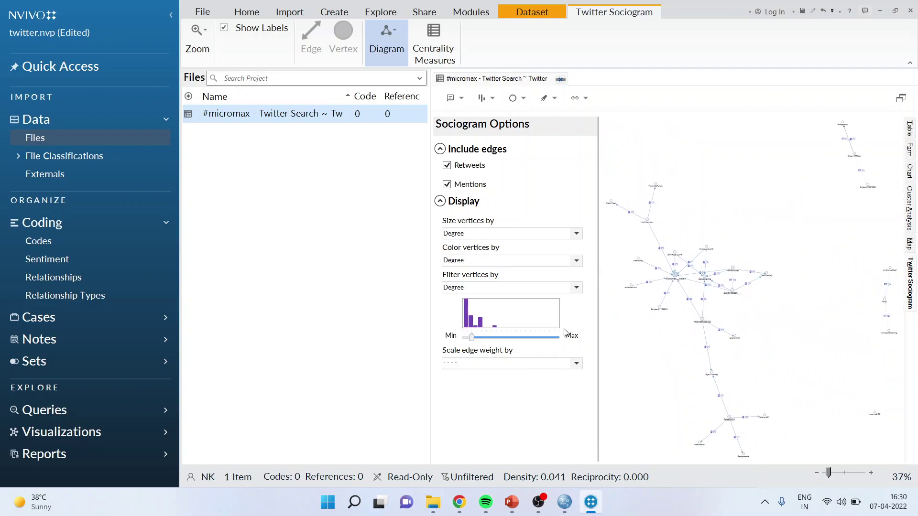
left_click_drag(472, 338, 482, 341)
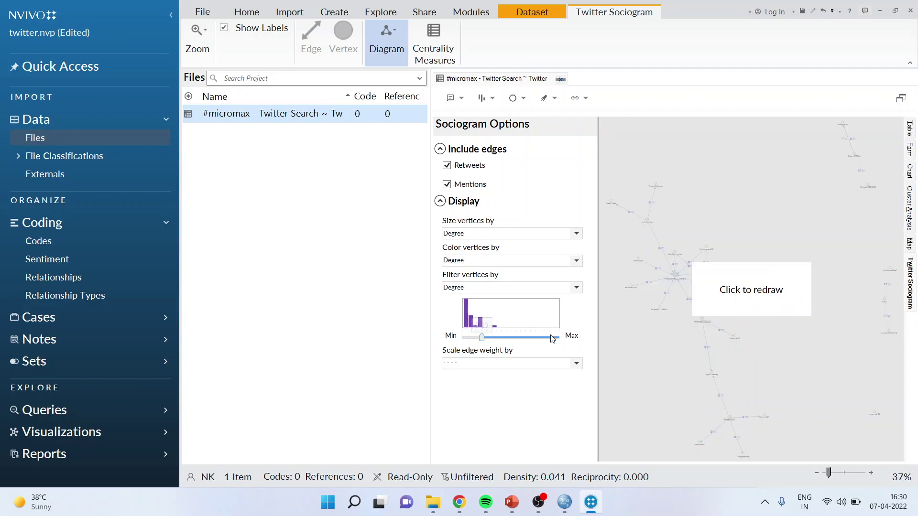
left_click(740, 307)
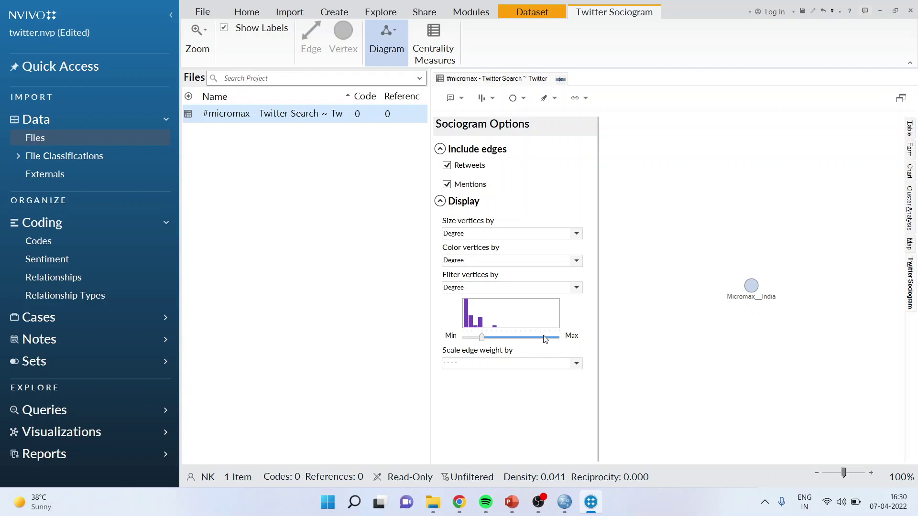
mouse_move(481, 337)
left_click_drag(483, 343, 478, 343)
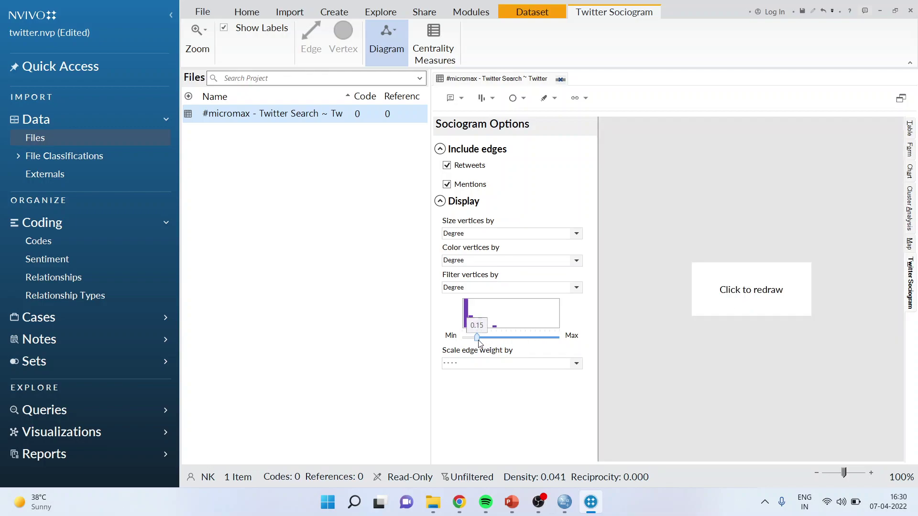
left_click(740, 310)
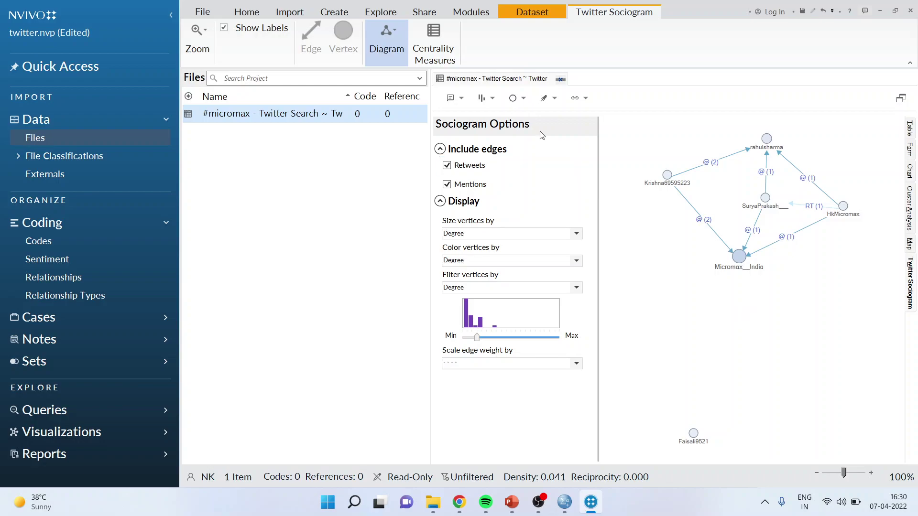
List degree, betweenness and closeness centrality for all 27 #micromax users.
left_click(434, 52)
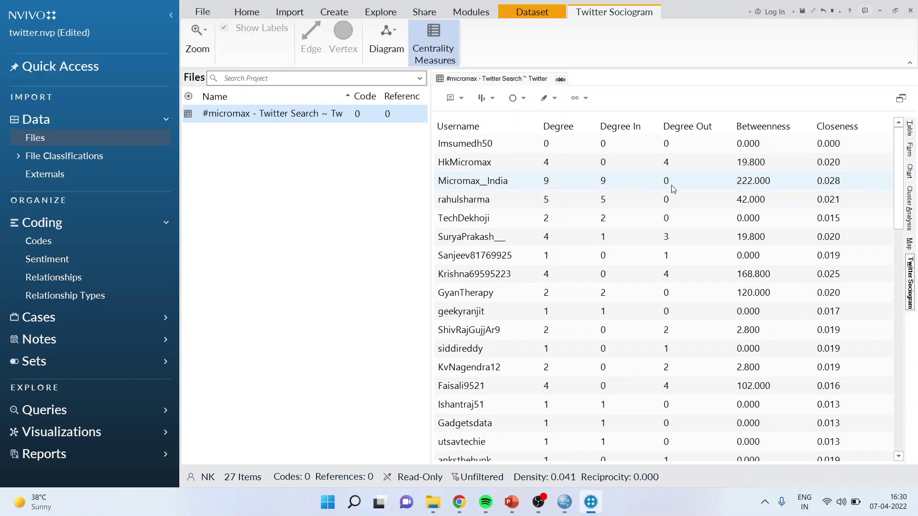
Switch from the centrality table back to the sociogram Diagram view.
left_click(387, 47)
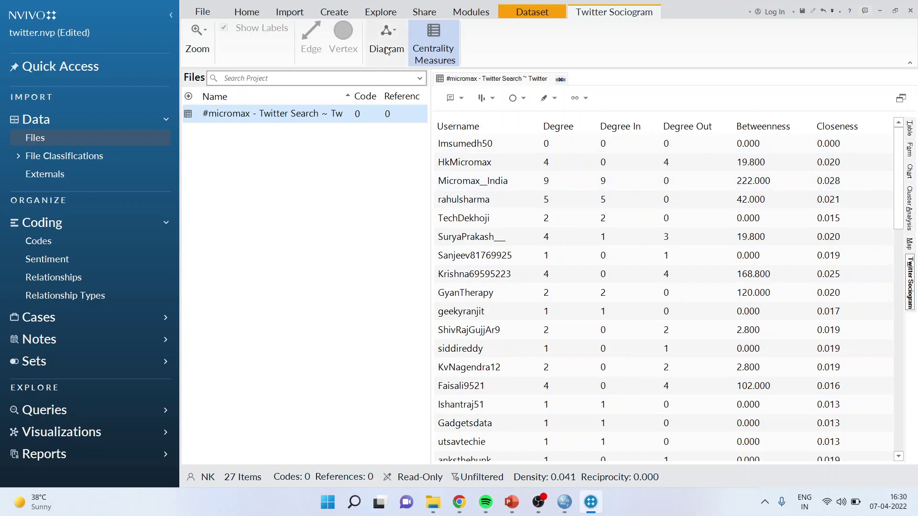